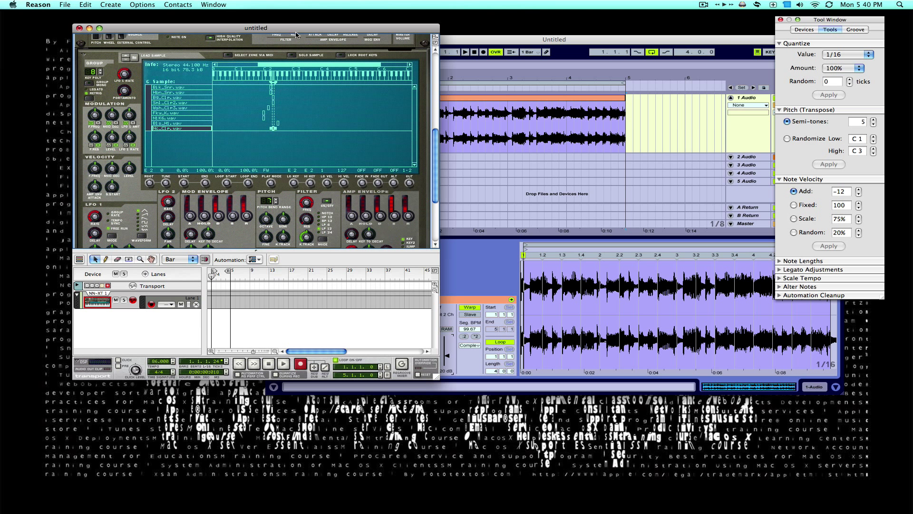
Step: Stop playback in Live, then bring Reason back to the front with a taller window
{"action": "scroll", "coordinate": [300, 178], "scroll_direction": "up", "scroll_amount": 3}
{"action": "scroll", "coordinate": [300, 179], "scroll_direction": "up", "scroll_amount": 2}
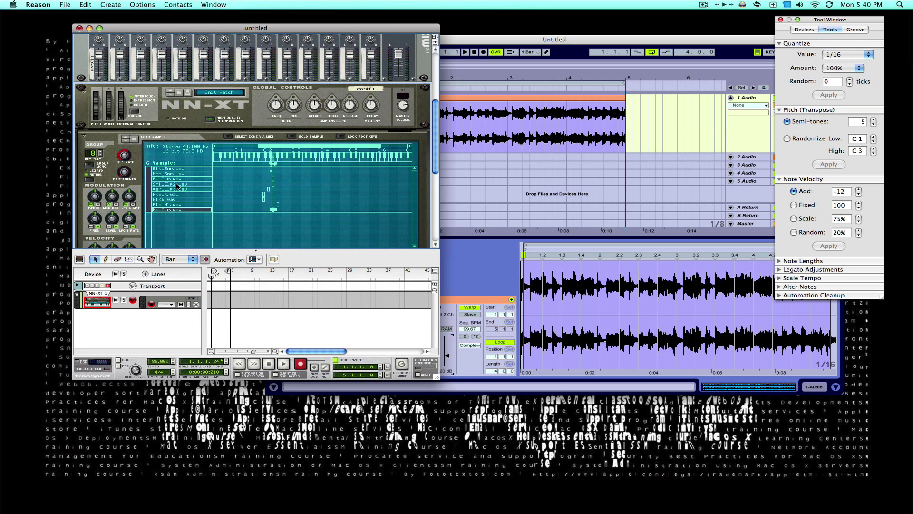
{"action": "scroll", "coordinate": [368, 163], "scroll_direction": "down", "scroll_amount": 4}
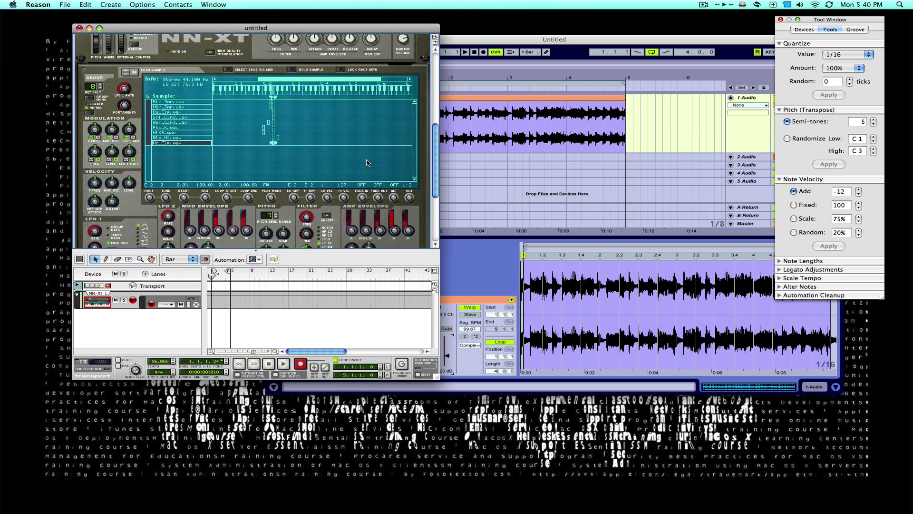
{"action": "scroll", "coordinate": [366, 162], "scroll_direction": "up", "scroll_amount": 1}
{"action": "scroll", "coordinate": [363, 164], "scroll_direction": "down", "scroll_amount": 3}
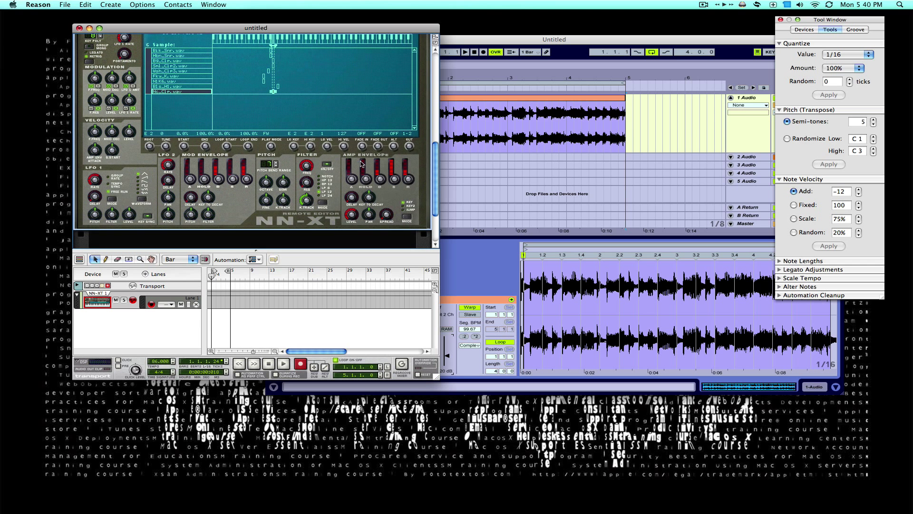
{"action": "left_click", "coordinate": [491, 41]}
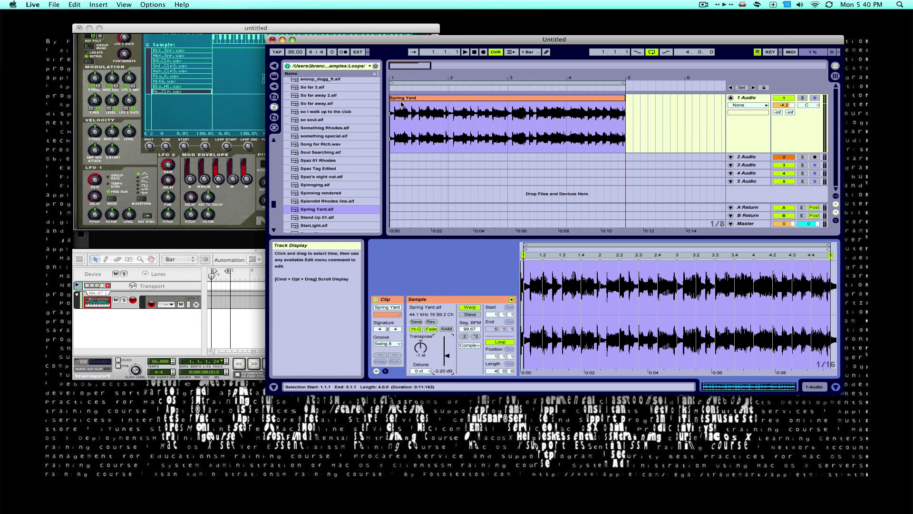
{"action": "left_click", "coordinate": [474, 52]}
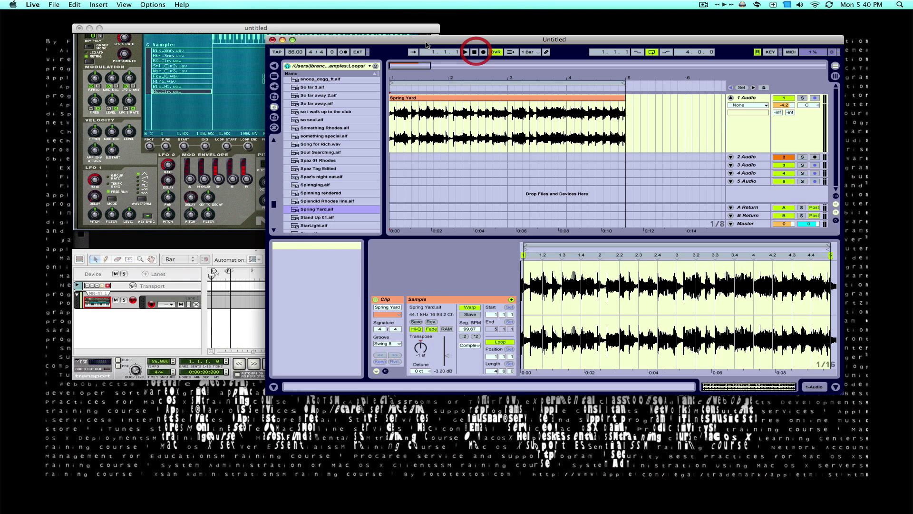
{"action": "left_click", "coordinate": [407, 31]}
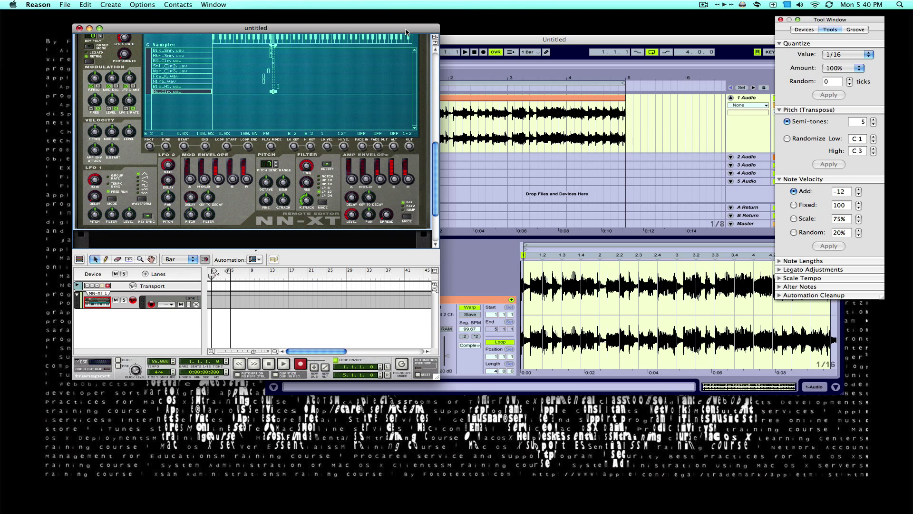
{"action": "left_click_drag", "start_coordinate": [436, 377], "coordinate": [437, 422]}
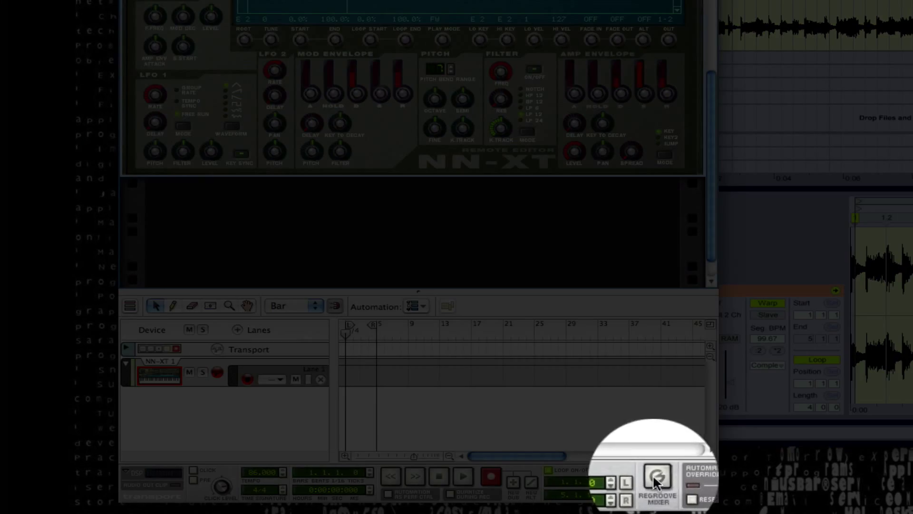
Step: Show the ReGroove Mixer and load the MPC-60 72% Shuffle groove into channel A1
{"action": "left_click", "coordinate": [655, 473]}
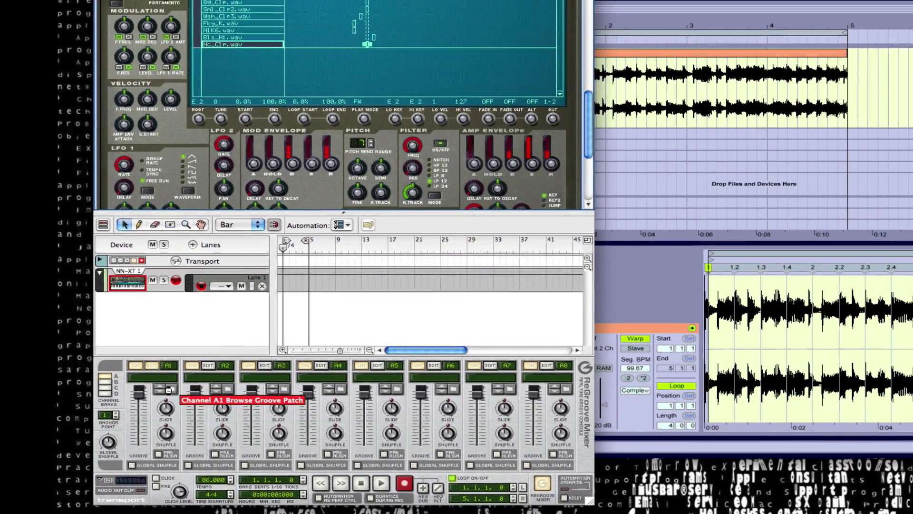
{"action": "left_click", "coordinate": [168, 390]}
{"action": "scroll", "coordinate": [232, 220], "scroll_direction": "down", "scroll_amount": 3}
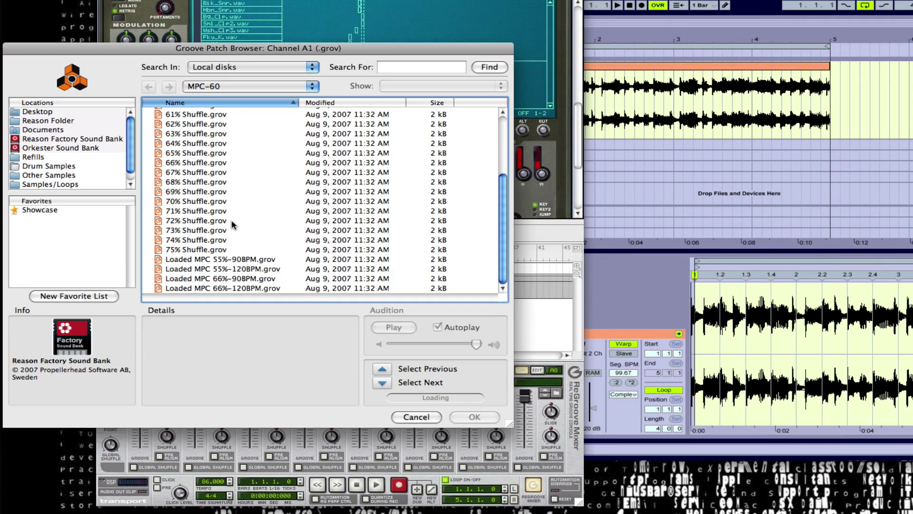
{"action": "left_click", "coordinate": [209, 222]}
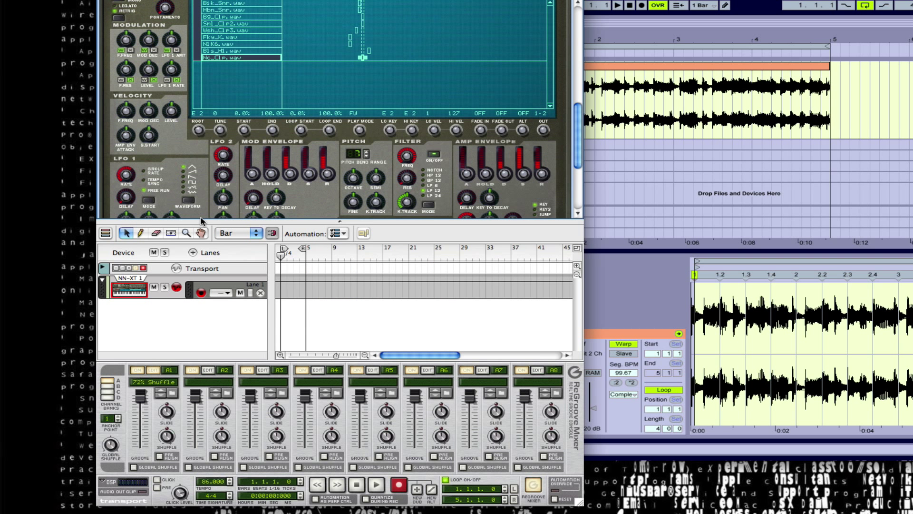
{"action": "double_click", "coordinate": [202, 220]}
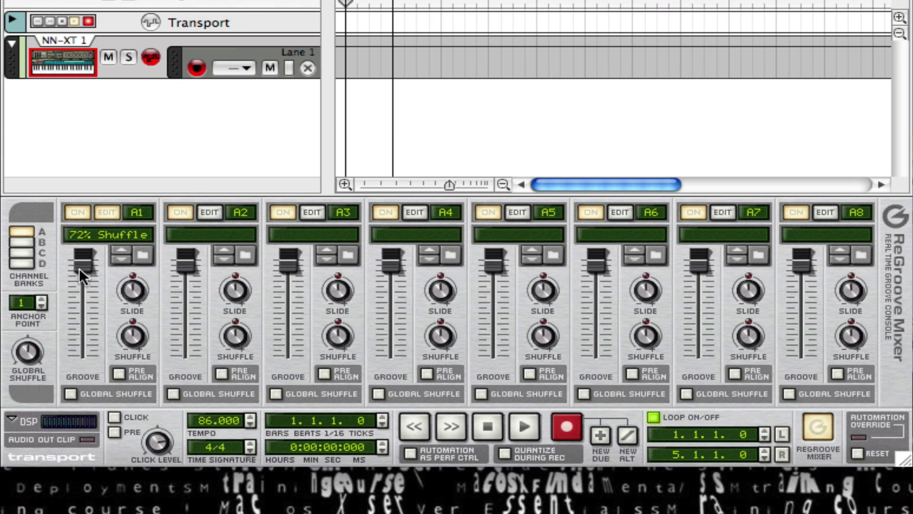
{"action": "mouse_move", "coordinate": [129, 287]}
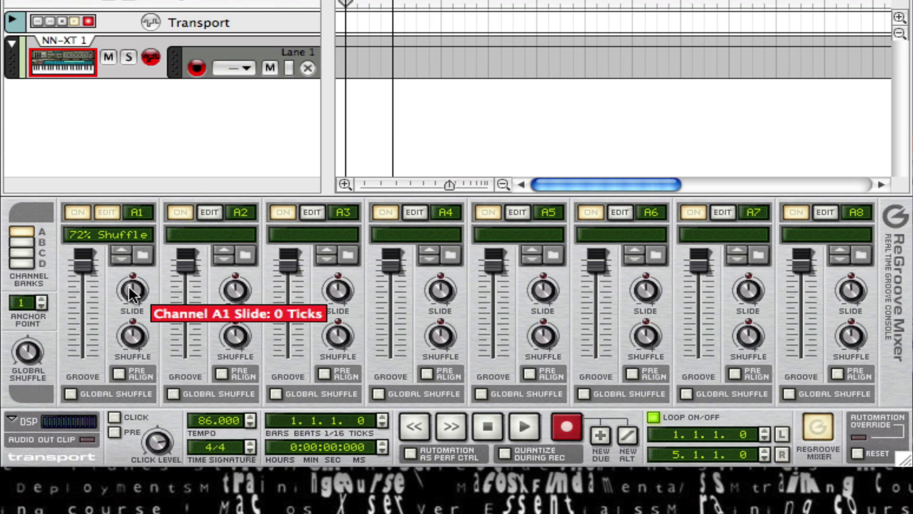
{"action": "mouse_move", "coordinate": [93, 355]}
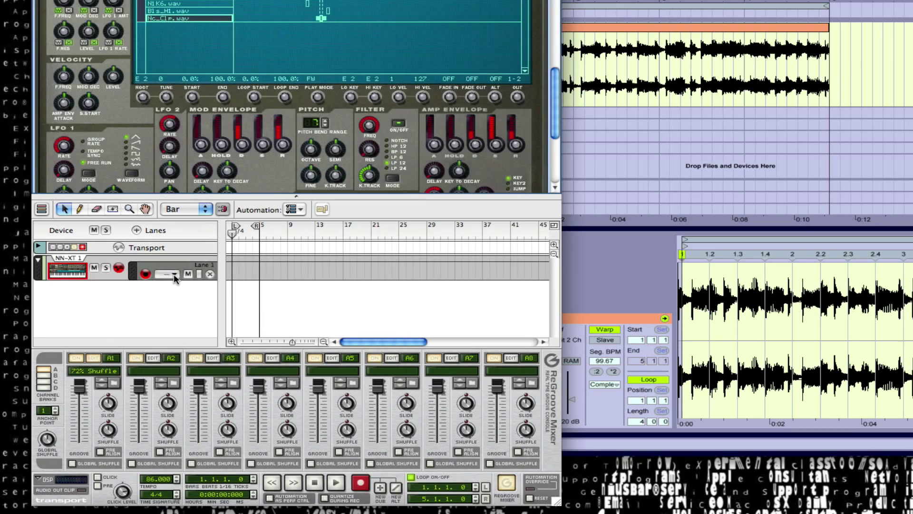
{"action": "left_click", "coordinate": [173, 274]}
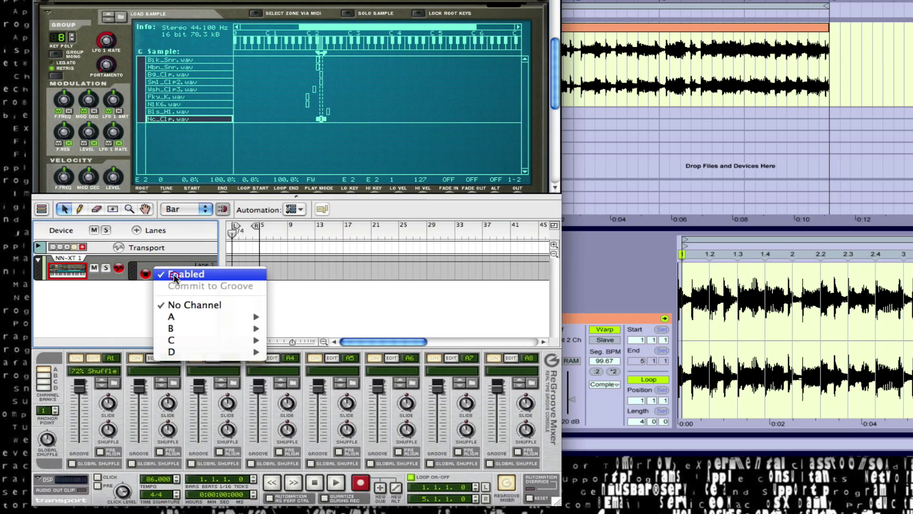
{"action": "mouse_move", "coordinate": [210, 314]}
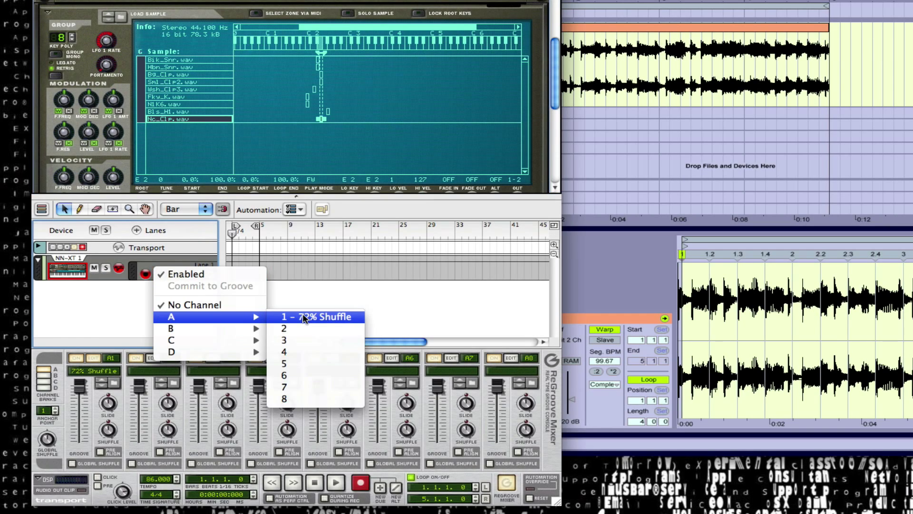
{"action": "left_click", "coordinate": [115, 302]}
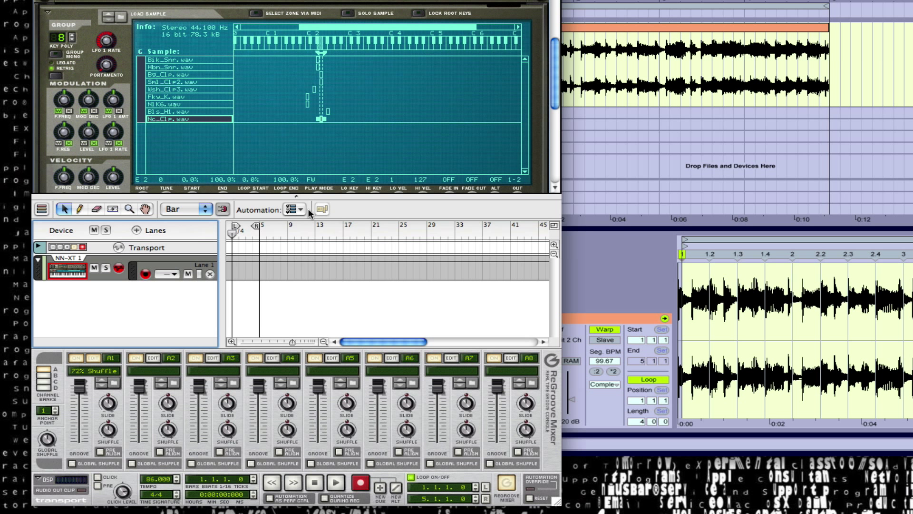
Step: Stop the transport and rename the NN-XT lane to 'Kick Drum'
{"action": "left_click", "coordinate": [312, 484]}
{"action": "double_click", "coordinate": [201, 264]}
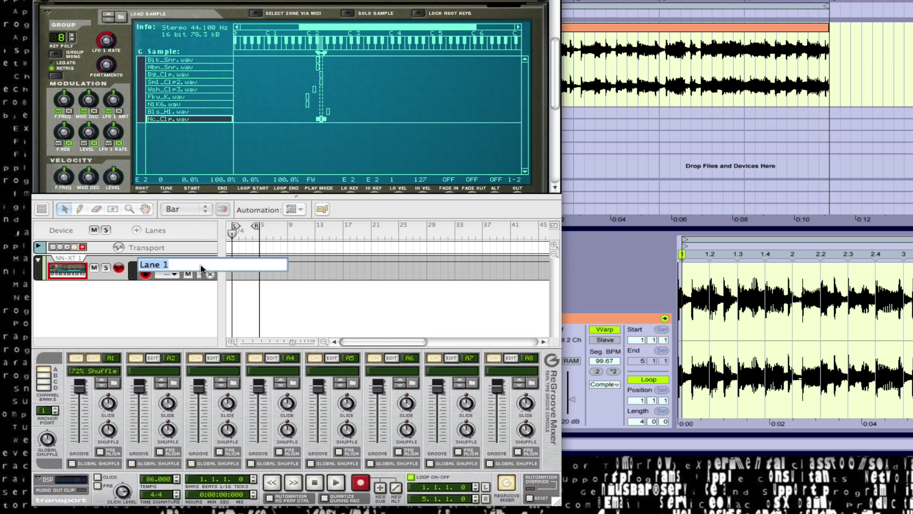
{"action": "type", "text": "Kick Drum"}
{"action": "key", "text": "Return"}
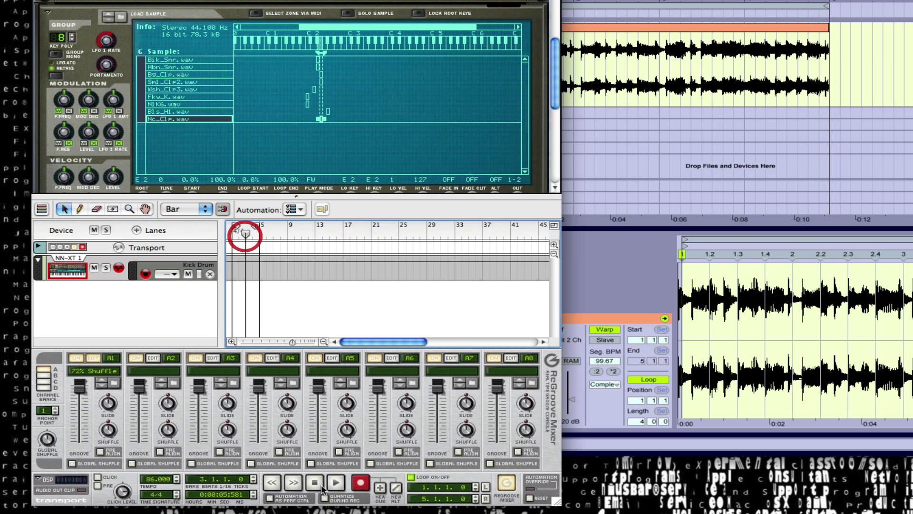
Step: Record a 4-bar kick clip, then stop and return the song position to bar 1
{"action": "left_click", "coordinate": [336, 482]}
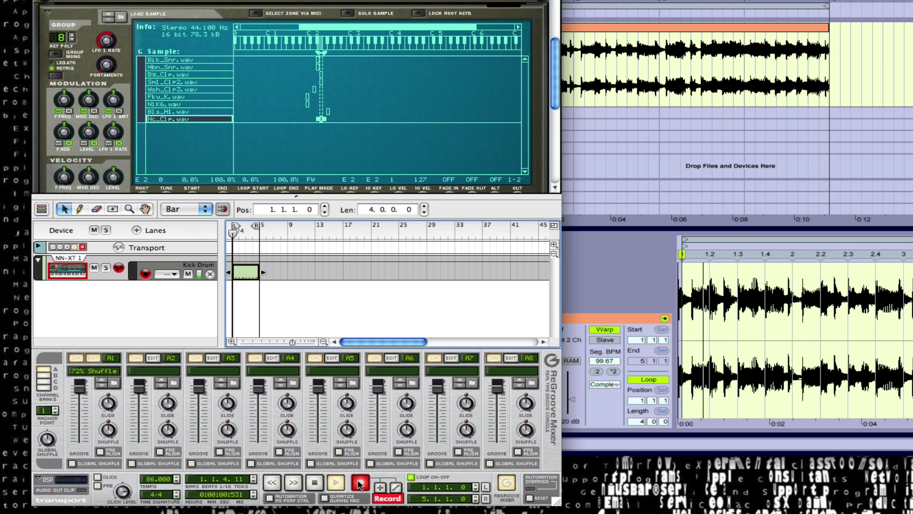
{"action": "left_click", "coordinate": [321, 483]}
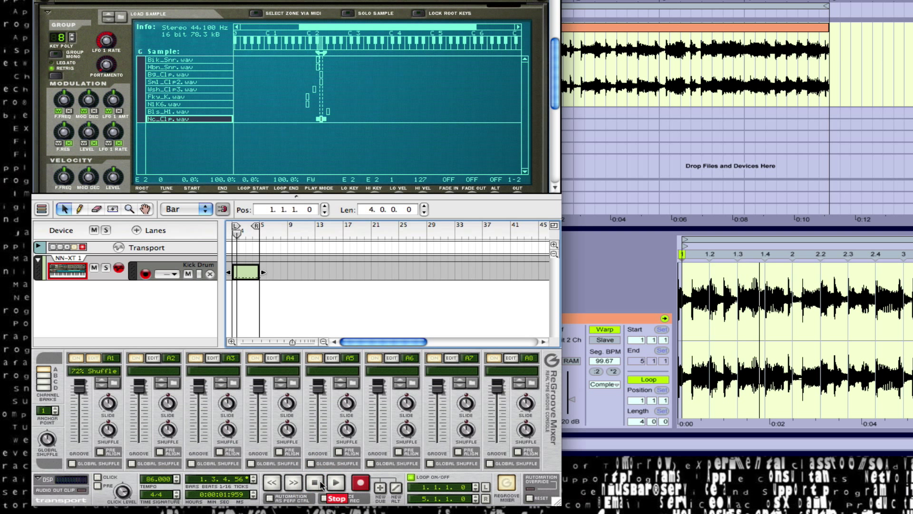
{"action": "left_click", "coordinate": [319, 481]}
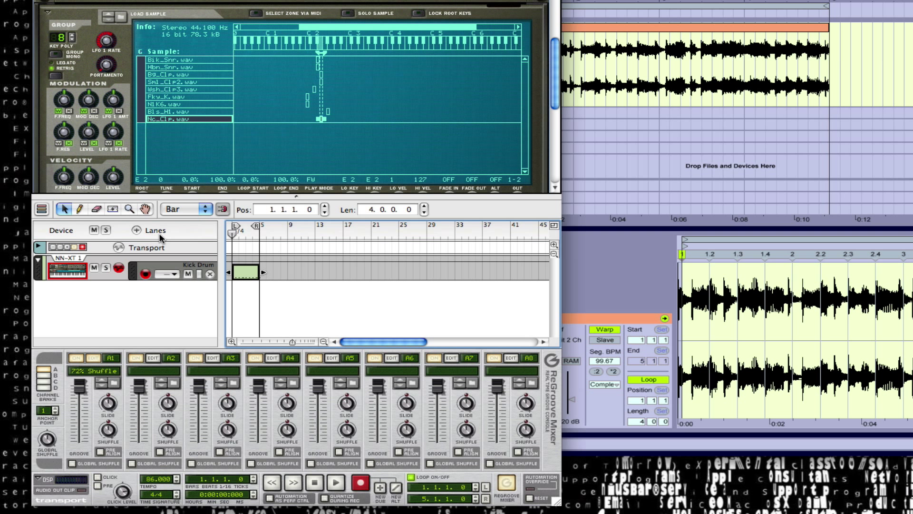
Step: Add a second note lane to the NN-XT track and name it 'Claps'
{"action": "left_click", "coordinate": [136, 230]}
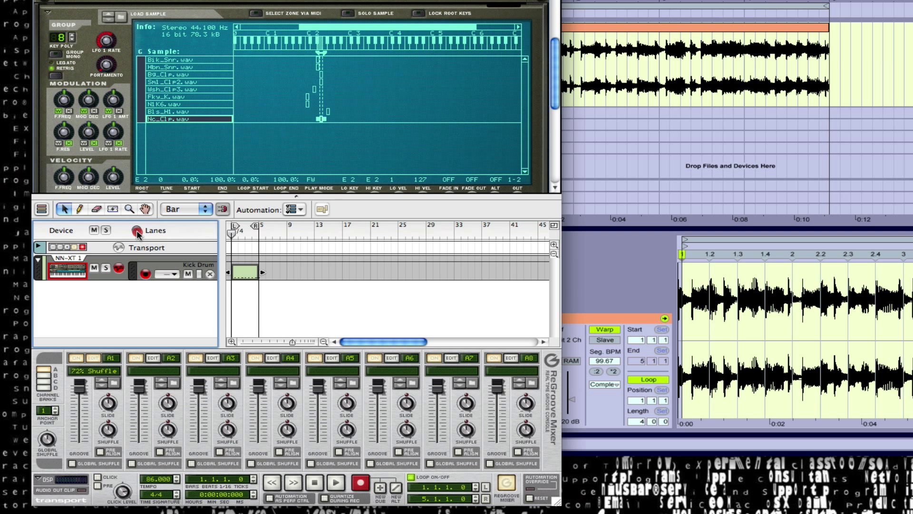
{"action": "double_click", "coordinate": [210, 265]}
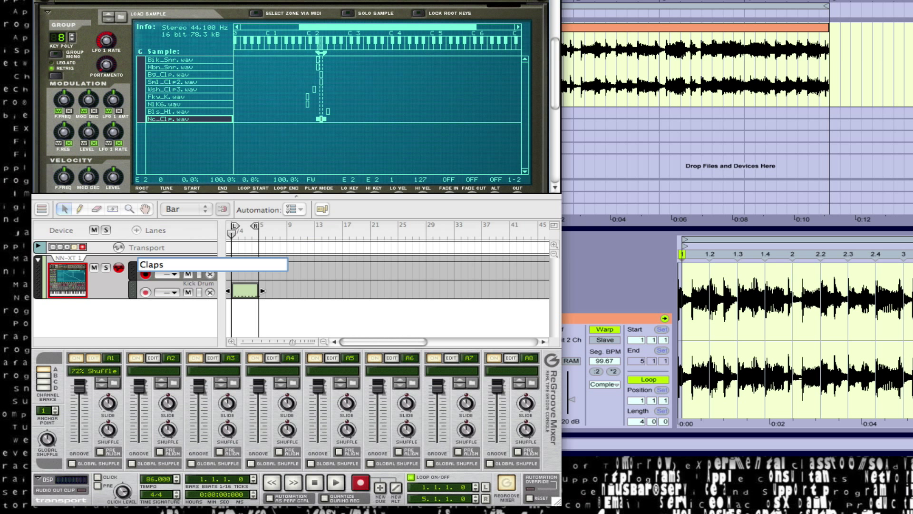
{"action": "key", "text": "Return"}
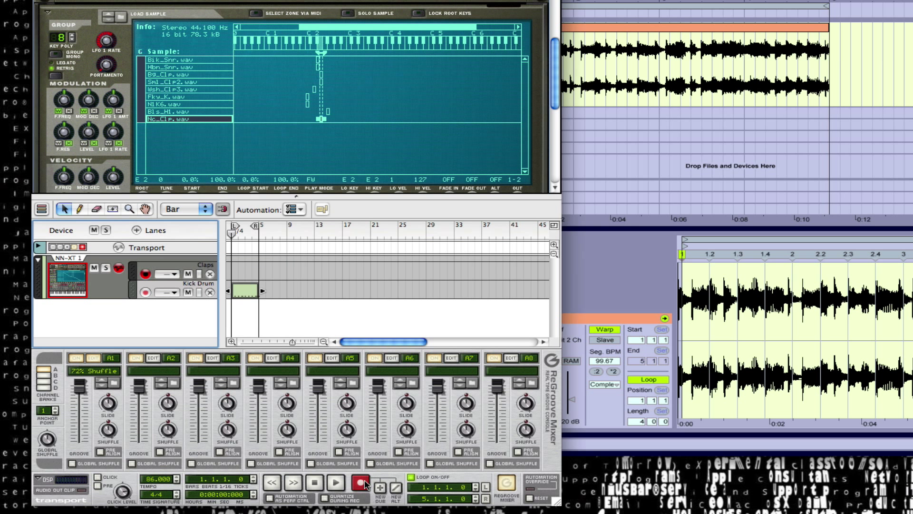
Step: Record a 4-bar claps clip, inspect its C2 notes in the editor, then return to Arrange view
{"action": "left_click", "coordinate": [361, 482]}
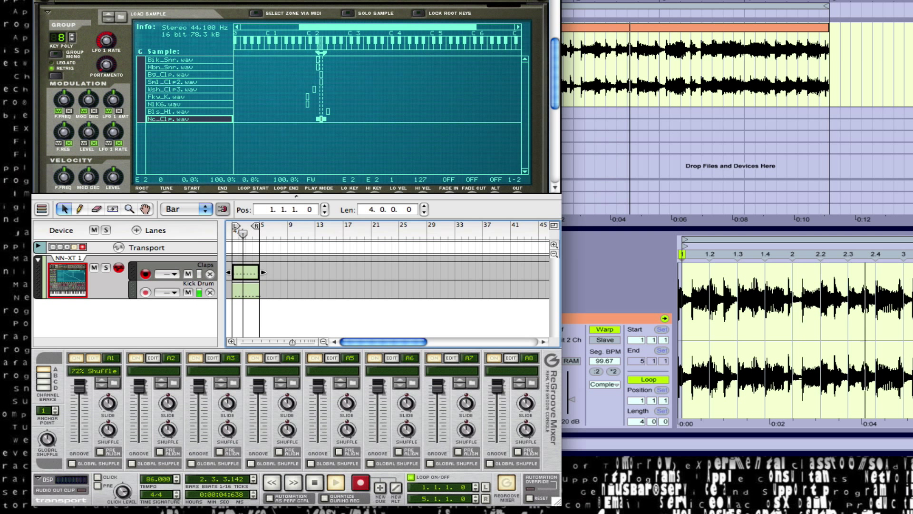
{"action": "double_click", "coordinate": [246, 294]}
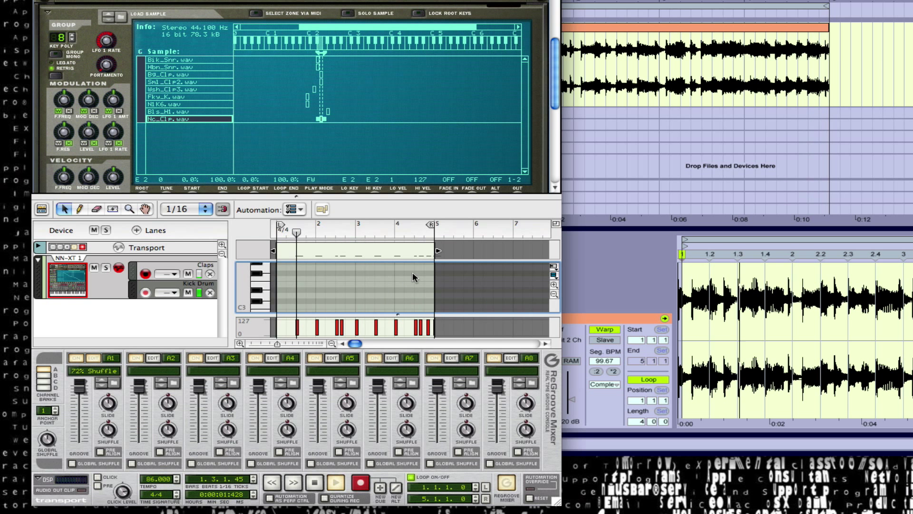
{"action": "key", "text": "super+2"}
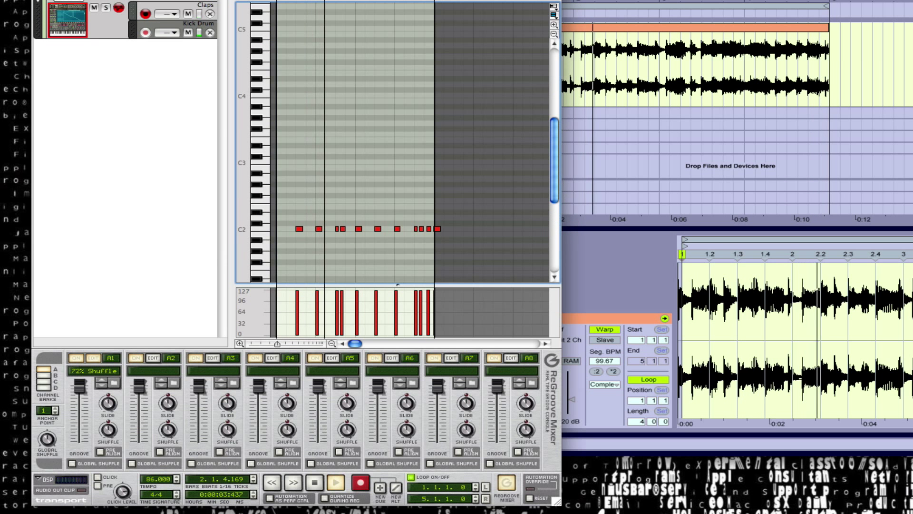
{"action": "key", "text": "super+2"}
{"action": "key", "text": "super+e"}
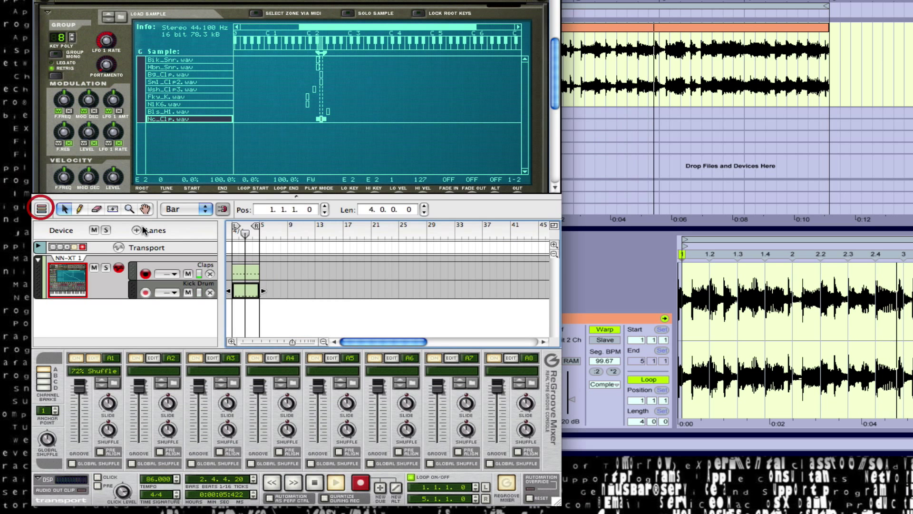
Step: Add a third note lane named 'Hats' and record a 4-bar hi-hat clip into it
{"action": "left_click", "coordinate": [142, 230]}
{"action": "double_click", "coordinate": [206, 265]}
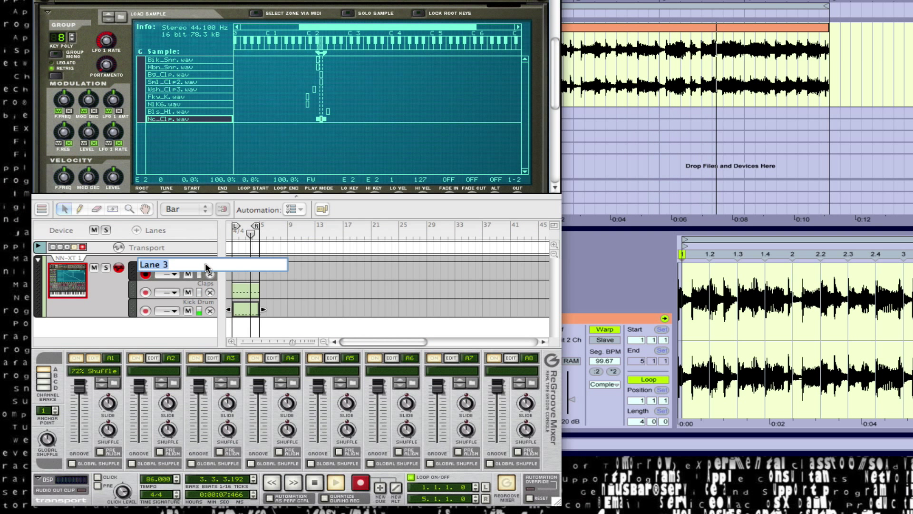
{"action": "type", "text": "Hats"}
{"action": "key", "text": "Return"}
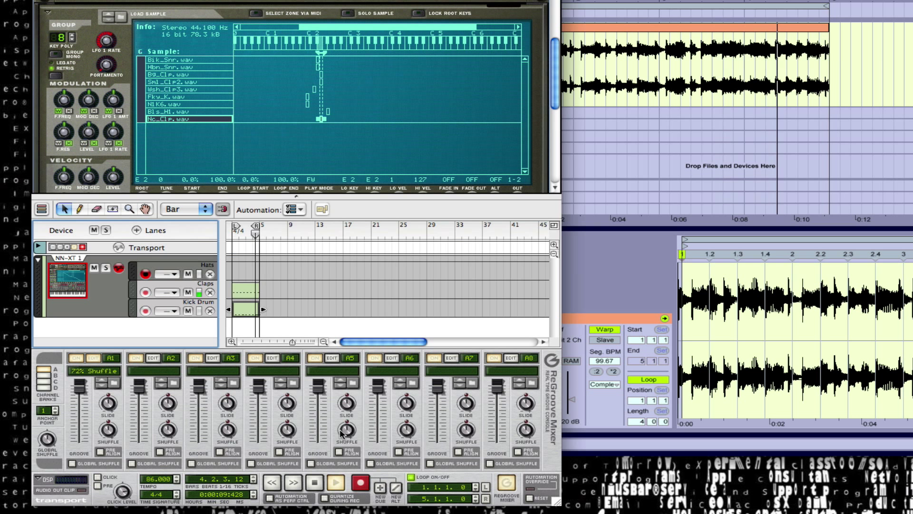
{"action": "left_click", "coordinate": [360, 482]}
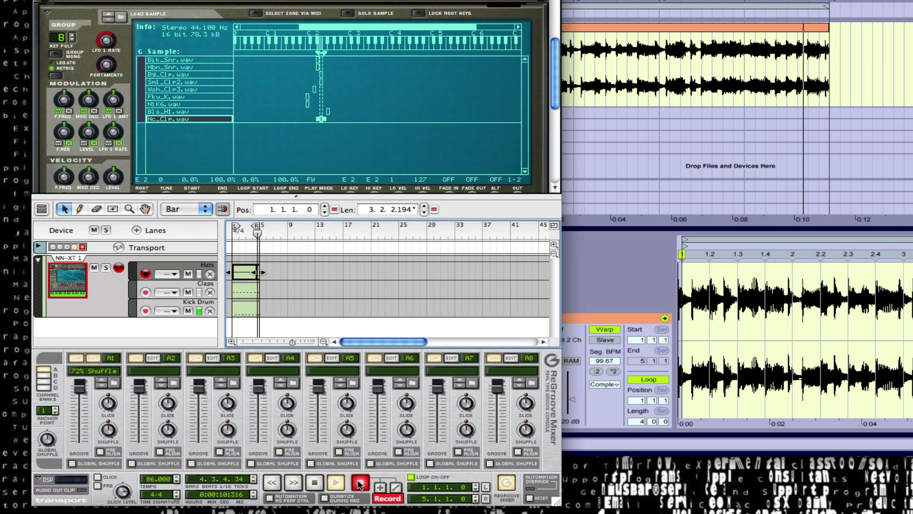
{"action": "left_click", "coordinate": [360, 482]}
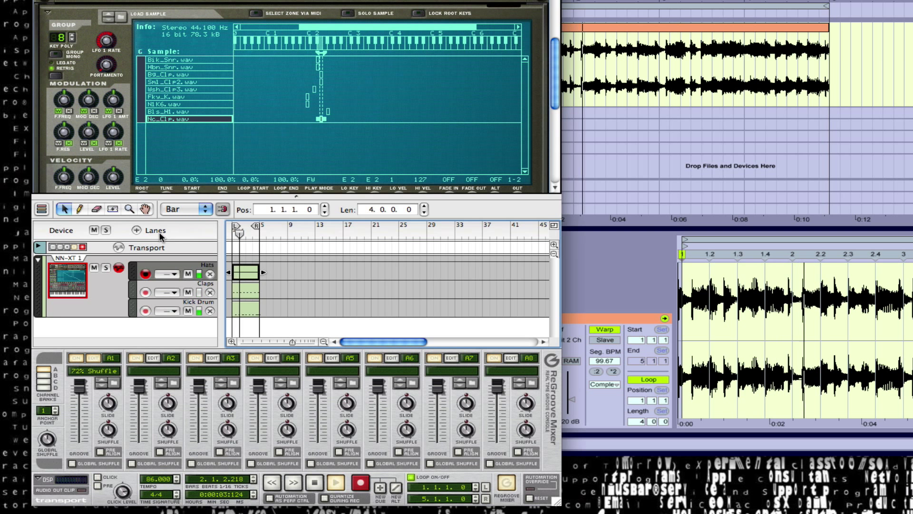
Step: Add a fourth note lane to the NN-XT track and name it 'Snare'
{"action": "left_click", "coordinate": [136, 230]}
{"action": "double_click", "coordinate": [203, 266]}
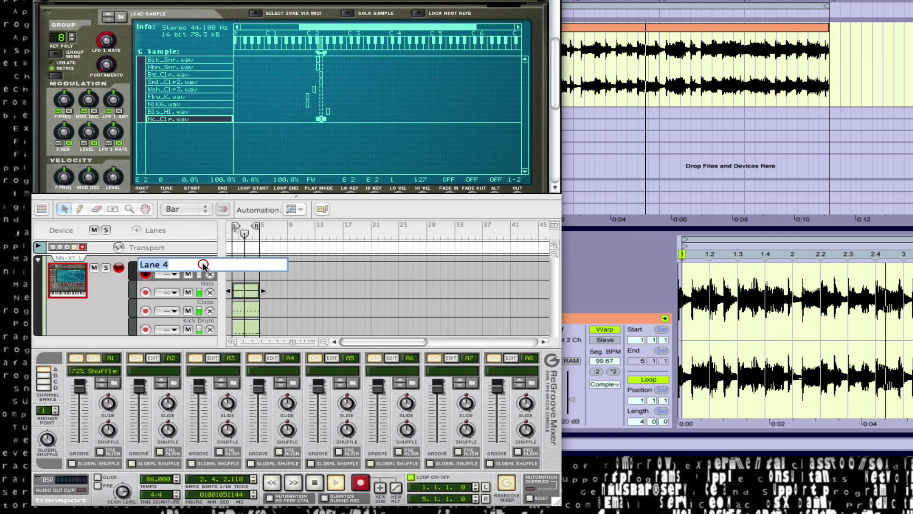
{"action": "type", "text": "Snare"}
{"action": "key", "text": "Return"}
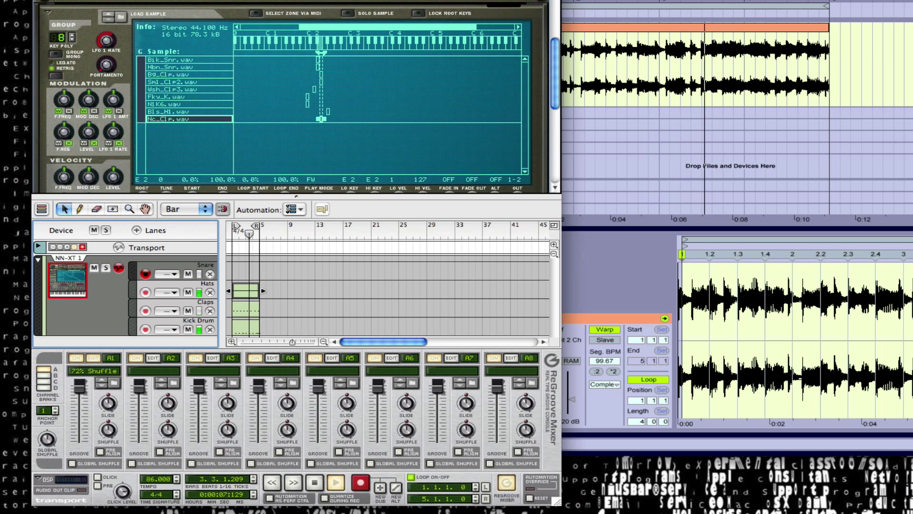
Step: Record a 4-bar snare clip, then stop and rewind to the song start
{"action": "left_click", "coordinate": [361, 483]}
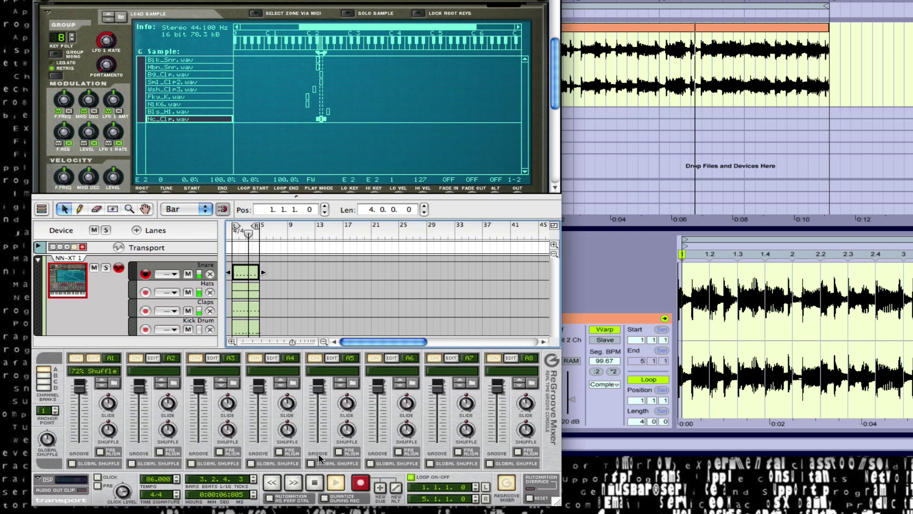
{"action": "left_click", "coordinate": [317, 483]}
{"action": "left_click", "coordinate": [314, 482]}
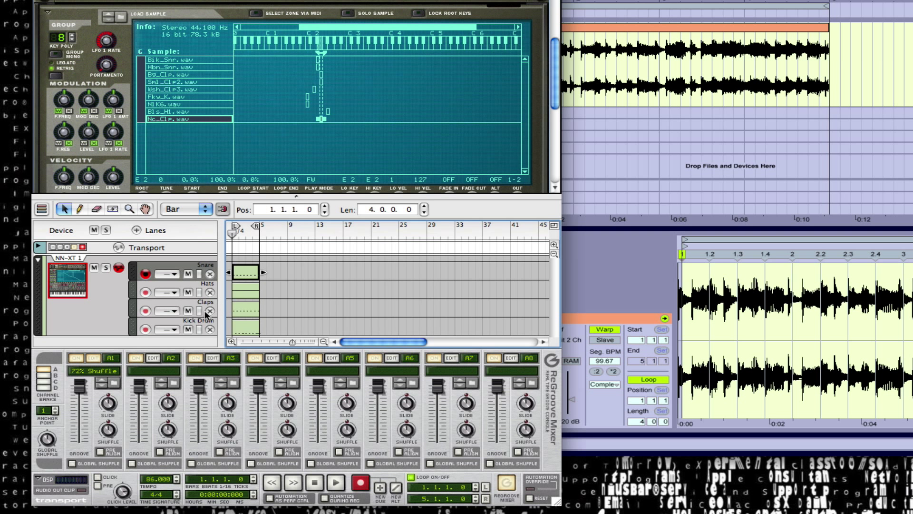
Step: Route the Kick Drum lane to groove channel A1 and the Claps lane to A2
{"action": "left_click", "coordinate": [175, 329]}
{"action": "mouse_move", "coordinate": [210, 373]}
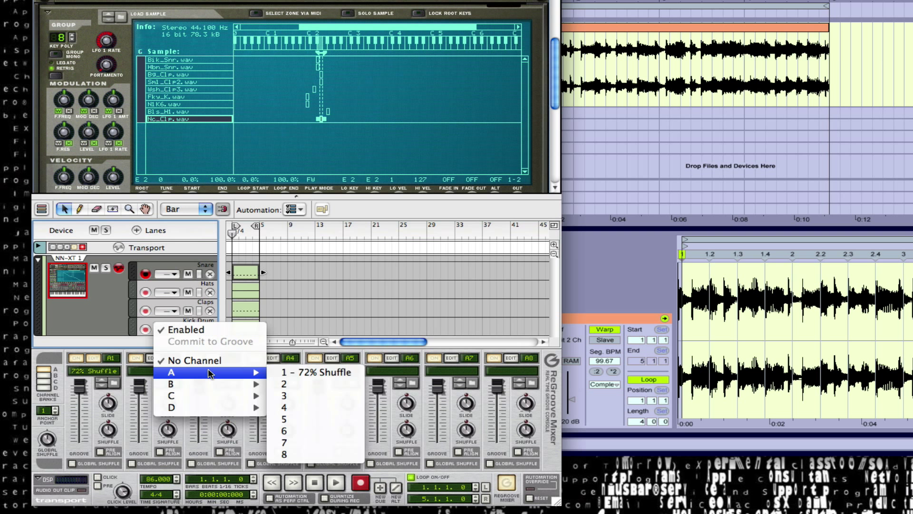
{"action": "left_click", "coordinate": [295, 372]}
{"action": "left_click", "coordinate": [171, 310]}
{"action": "mouse_move", "coordinate": [214, 353]}
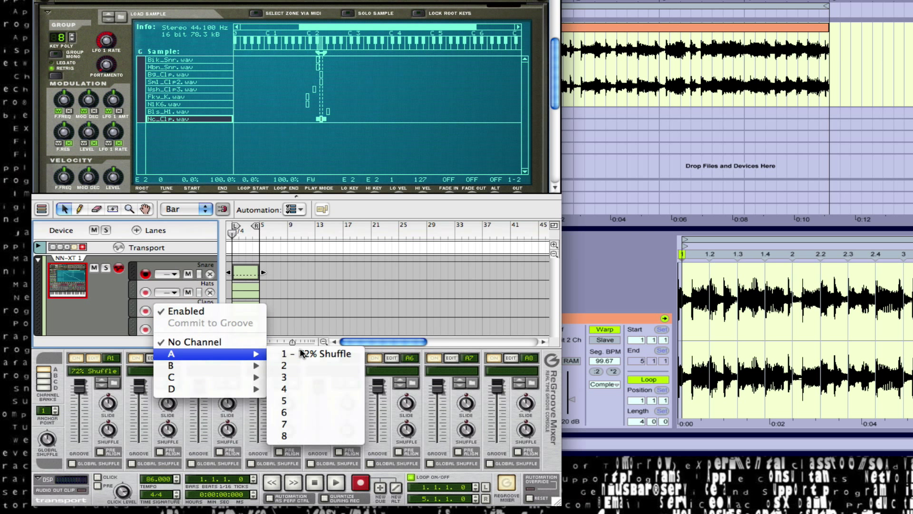
{"action": "left_click", "coordinate": [295, 353]}
Step: Route Hats to groove channel A3 and Snare to A4; open A2's groove list without loading
{"action": "left_click", "coordinate": [171, 292]}
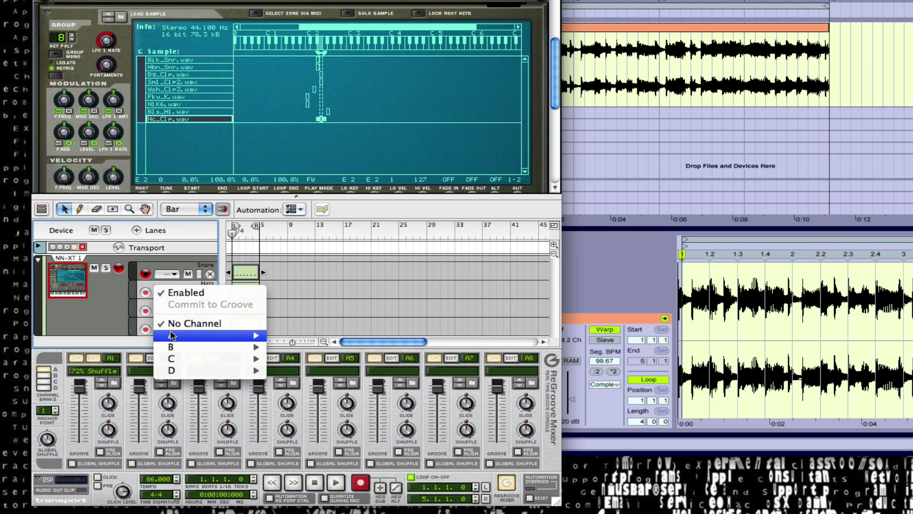
{"action": "mouse_move", "coordinate": [214, 335]}
{"action": "left_click", "coordinate": [312, 362]}
{"action": "left_click", "coordinate": [171, 273]}
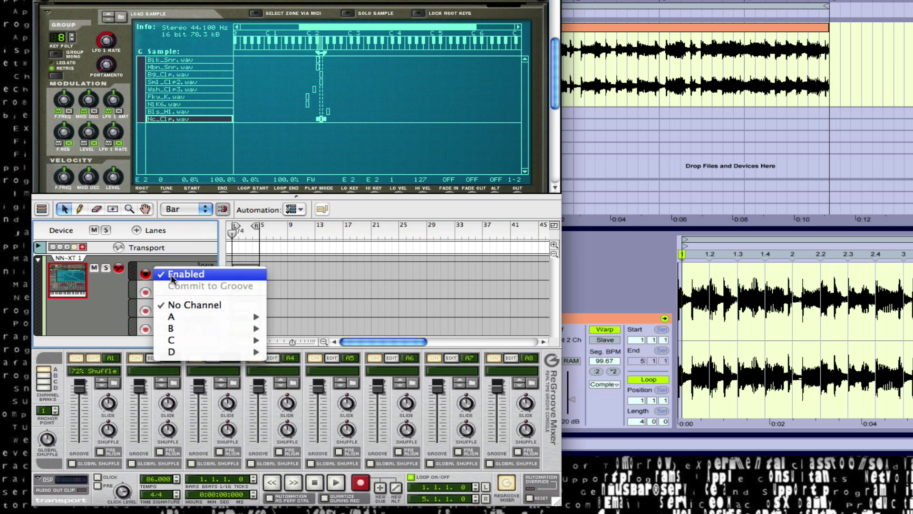
{"action": "mouse_move", "coordinate": [209, 316]}
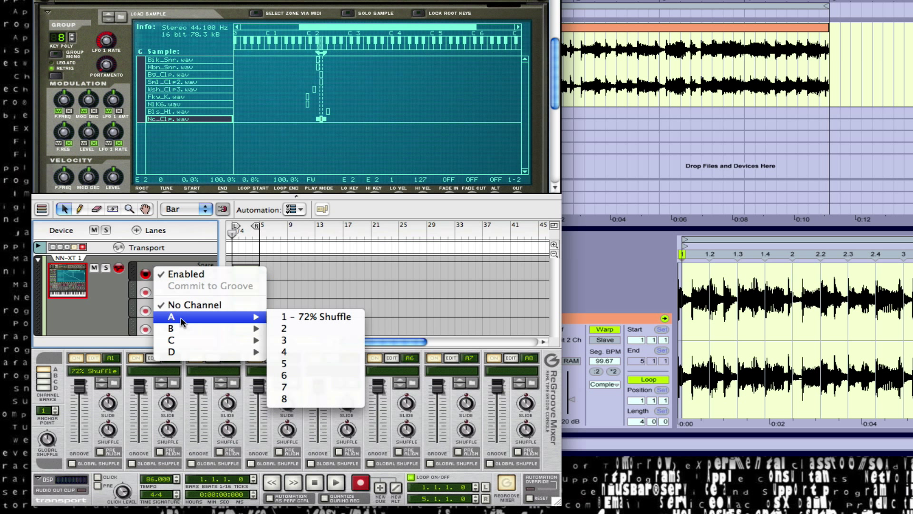
{"action": "left_click", "coordinate": [290, 351]}
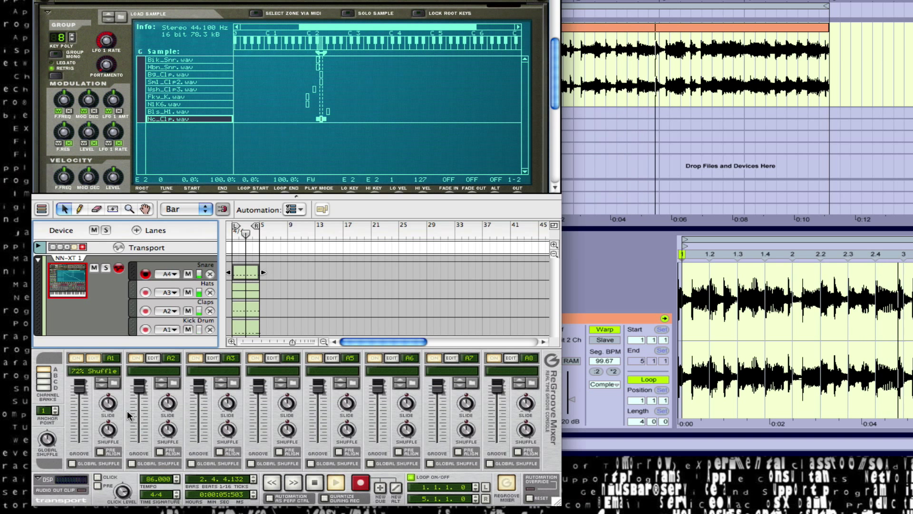
{"action": "left_click", "coordinate": [172, 382]}
{"action": "left_click", "coordinate": [376, 407]}
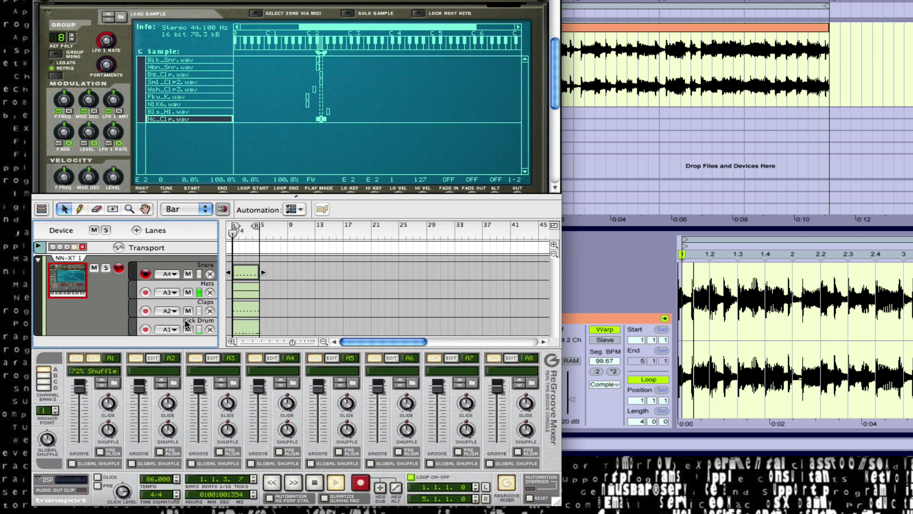
Step: Load the MPC-60 '66% Shuffle' groove patch onto ReGroove channel A3
{"action": "left_click", "coordinate": [229, 381]}
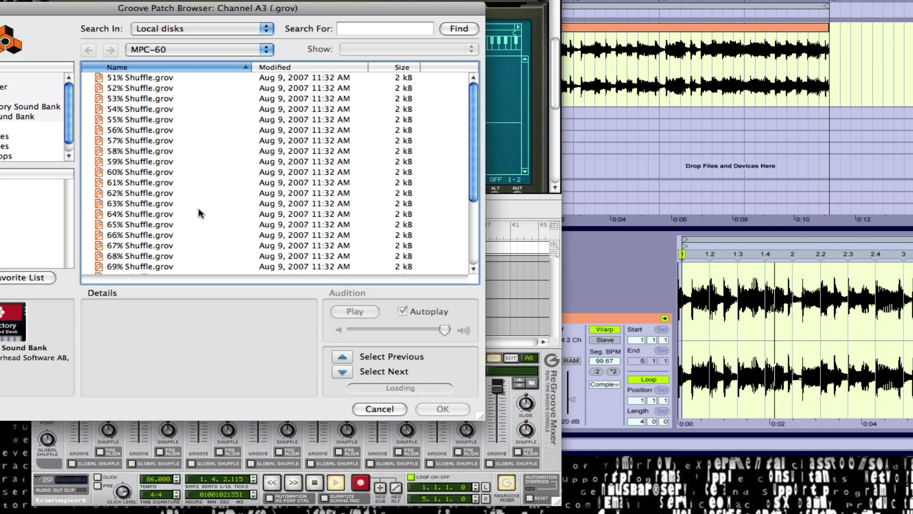
{"action": "scroll", "coordinate": [199, 213], "scroll_direction": "down", "scroll_amount": 3}
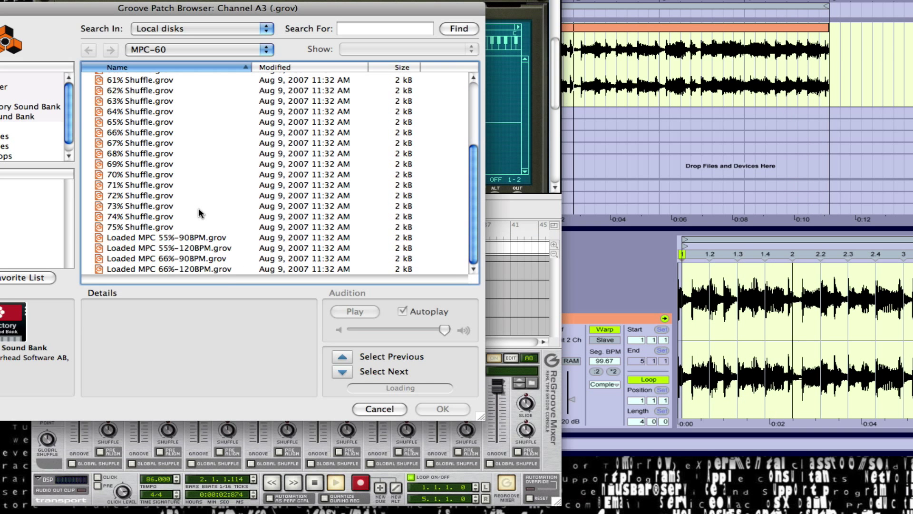
{"action": "left_click", "coordinate": [145, 135]}
{"action": "double_click", "coordinate": [145, 135]}
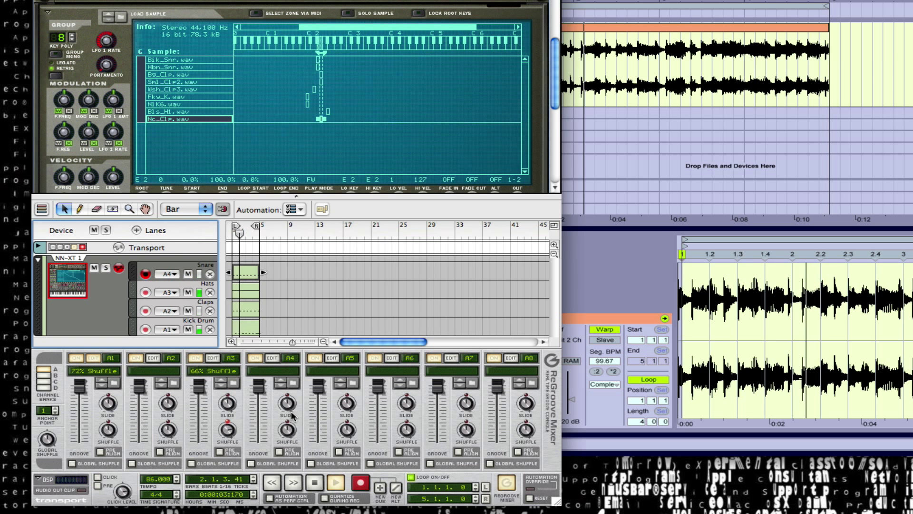
Step: Set ReGroove channel A4's slide to -32 ticks and adjust channel A1's groove knob
{"action": "left_click_drag", "start_coordinate": [287, 403], "coordinate": [289, 423]}
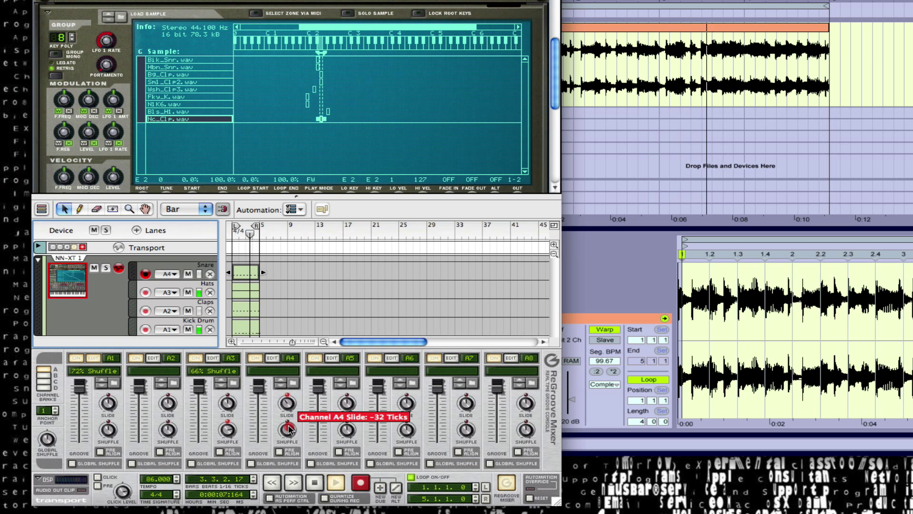
{"action": "left_click_drag", "start_coordinate": [109, 403], "coordinate": [112, 424]}
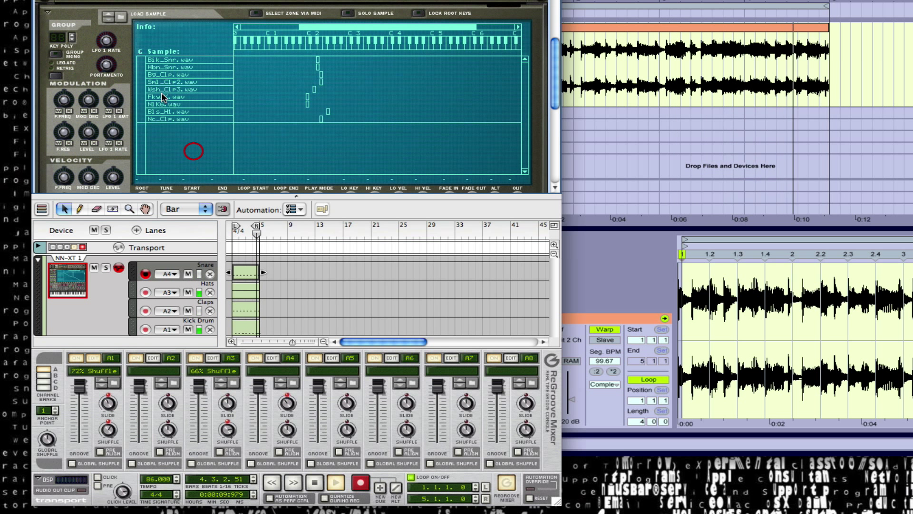
Step: Load Hi_Shk2.wav from Deadly Drums 1 > Shakers into the NN-XT and map it to G#2 only
{"action": "left_click", "coordinate": [114, 17]}
{"action": "left_click", "coordinate": [264, 76]}
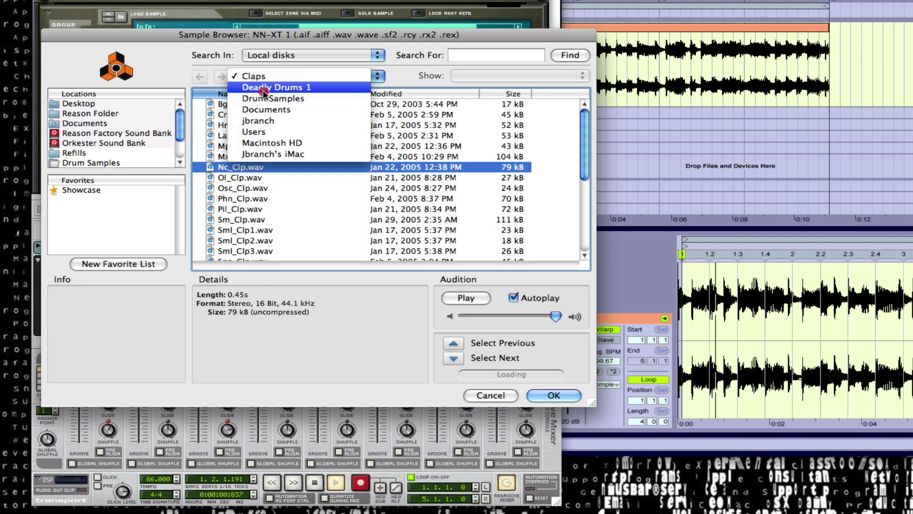
{"action": "left_click", "coordinate": [258, 86]}
{"action": "left_click", "coordinate": [230, 167]}
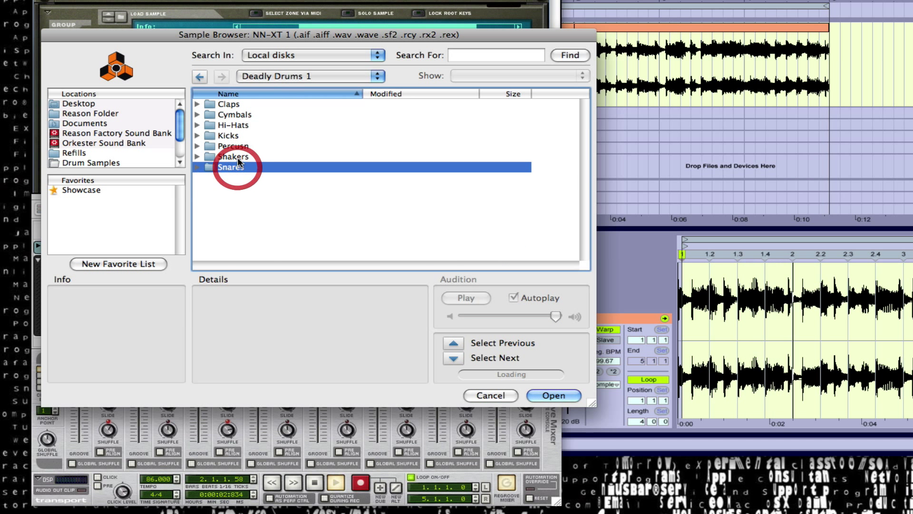
{"action": "double_click", "coordinate": [233, 157]}
{"action": "left_click", "coordinate": [270, 124]}
{"action": "left_click", "coordinate": [260, 115]}
{"action": "double_click", "coordinate": [260, 115]}
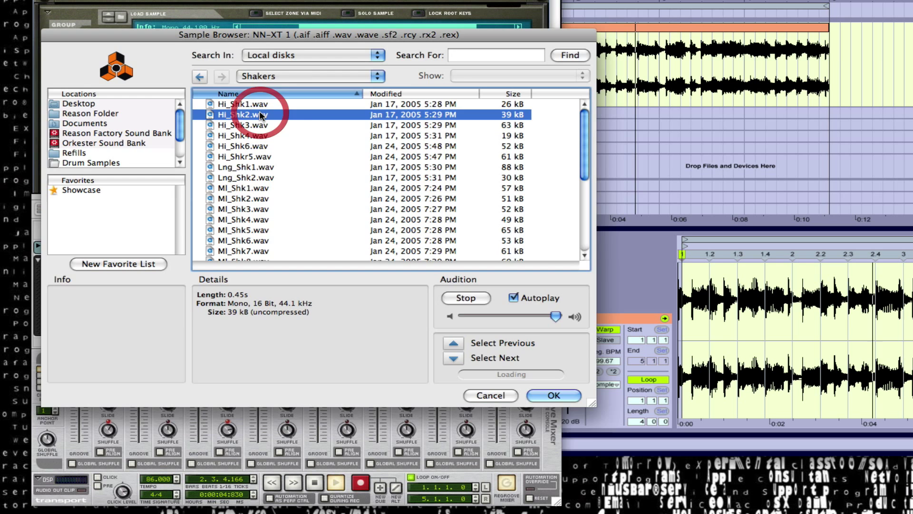
{"action": "left_click_drag", "start_coordinate": [301, 129], "coordinate": [334, 112]}
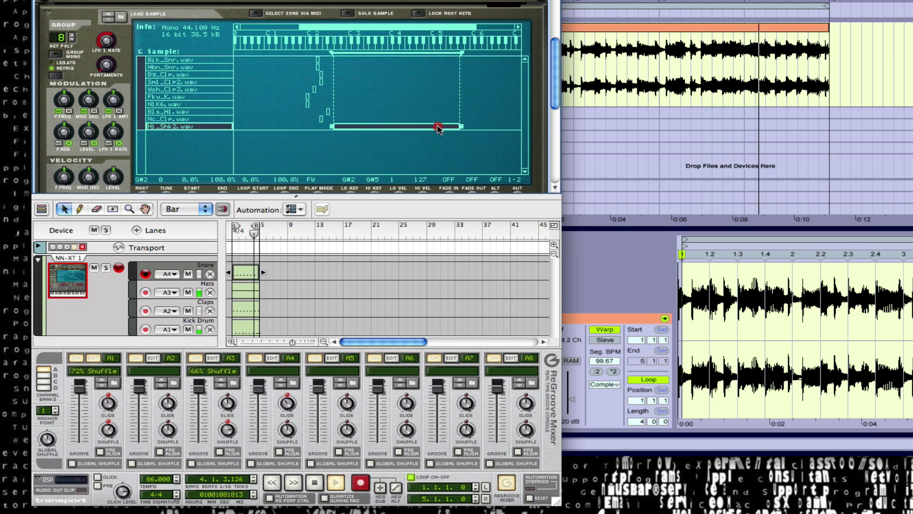
{"action": "left_click_drag", "start_coordinate": [438, 129], "coordinate": [317, 127]}
Step: Add Lane 5 to the NN-XT track and record a 4-bar shaker clip from the song start
{"action": "left_click", "coordinate": [137, 231]}
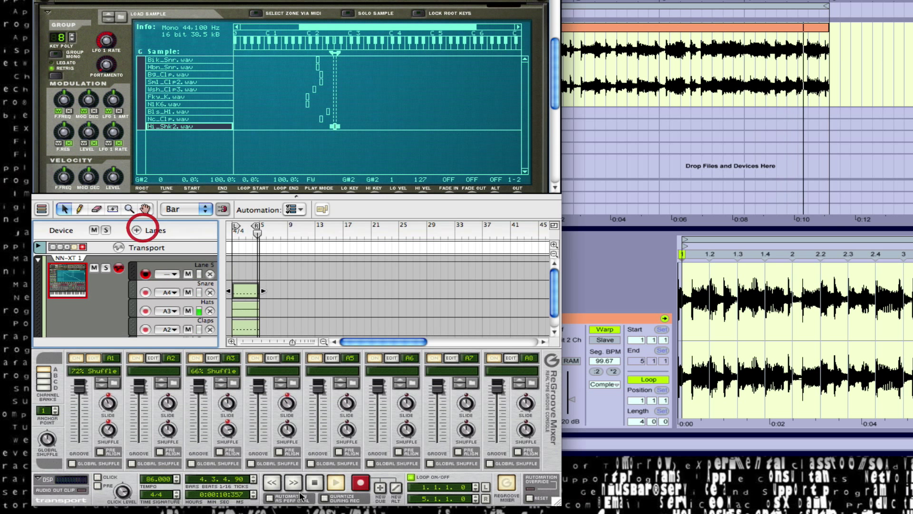
{"action": "left_click", "coordinate": [360, 482]}
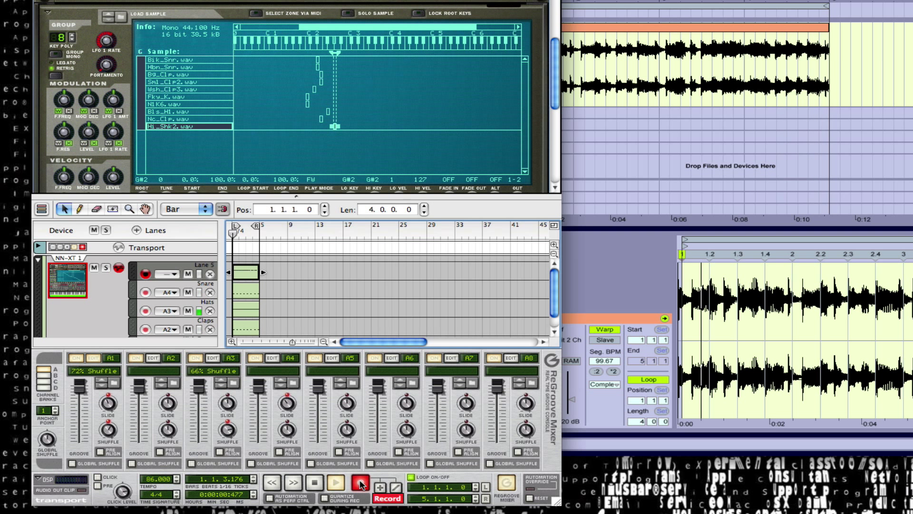
{"action": "left_click", "coordinate": [340, 483]}
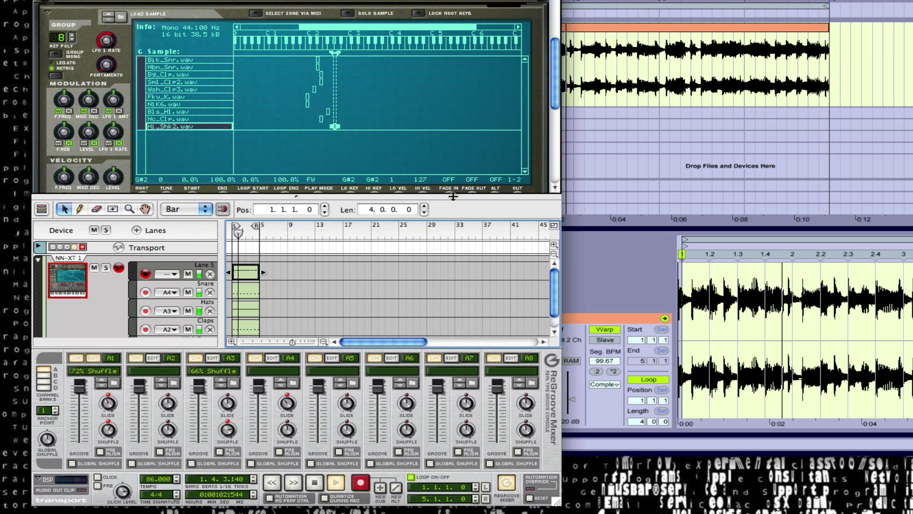
{"action": "left_click", "coordinate": [169, 273]}
Step: Assign the shaker lane to ReGroove channel A5 with shuffle at 64% and slide at 3 ticks
{"action": "mouse_move", "coordinate": [182, 317]}
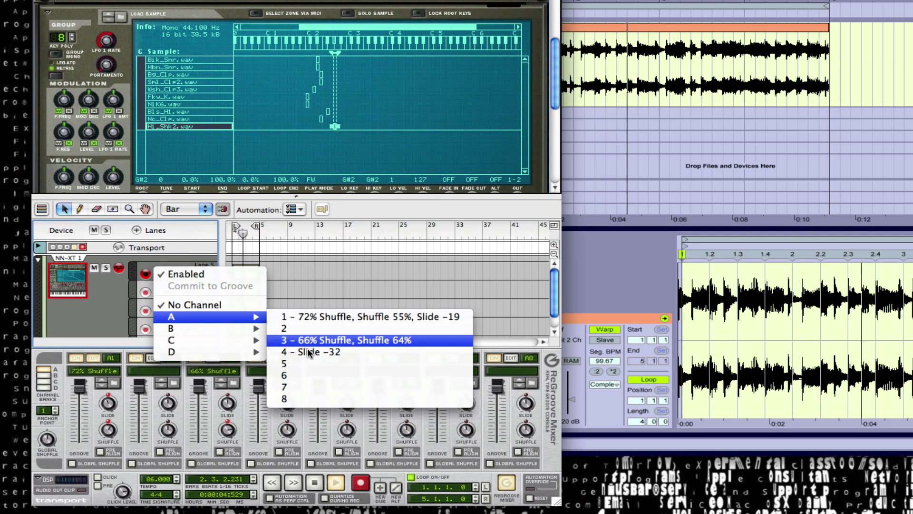
{"action": "left_click", "coordinate": [305, 364]}
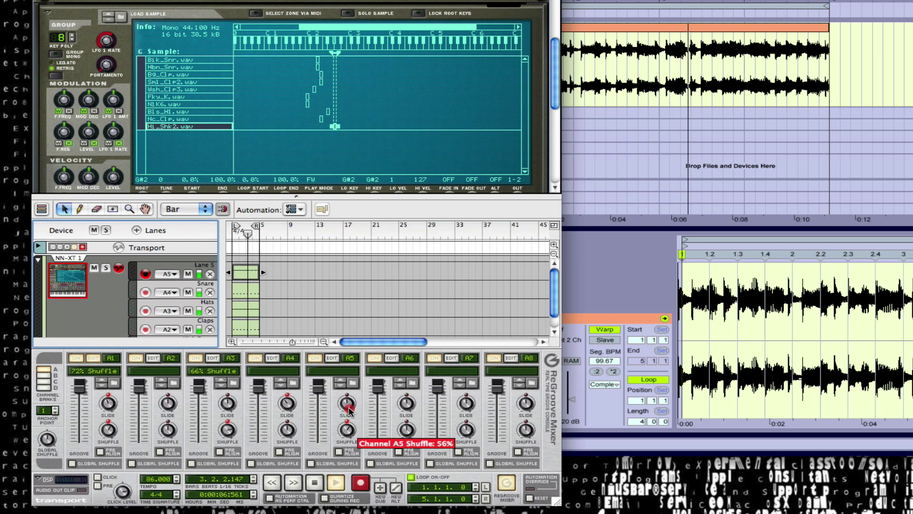
{"action": "left_click_drag", "start_coordinate": [350, 403], "coordinate": [353, 386]}
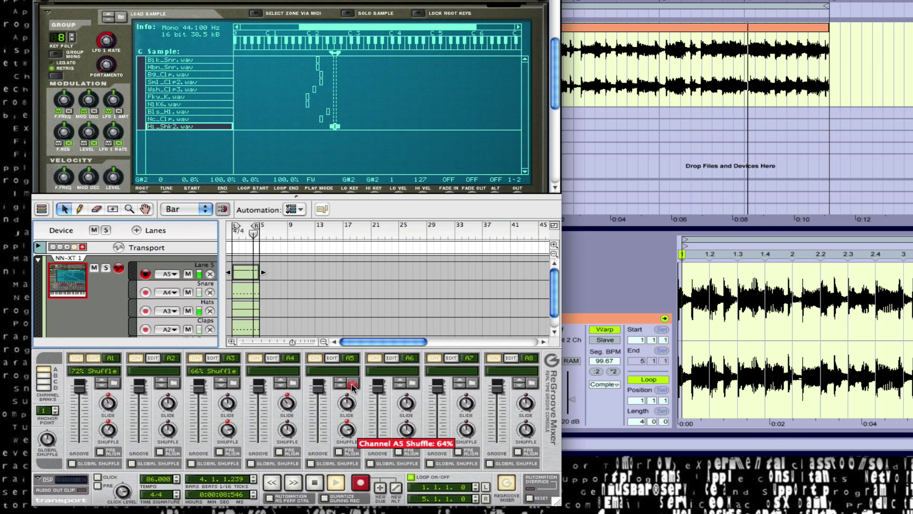
{"action": "left_click_drag", "start_coordinate": [347, 397], "coordinate": [348, 399]}
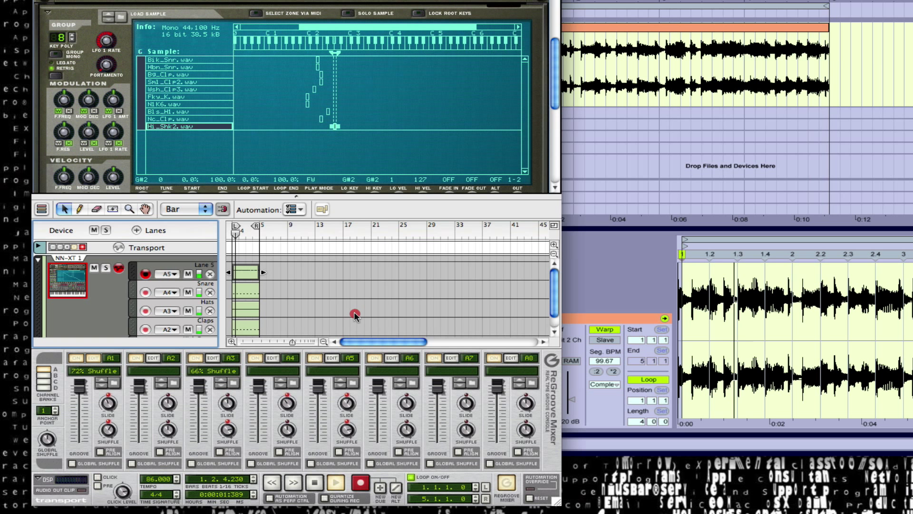
{"action": "mouse_move", "coordinate": [347, 413]}
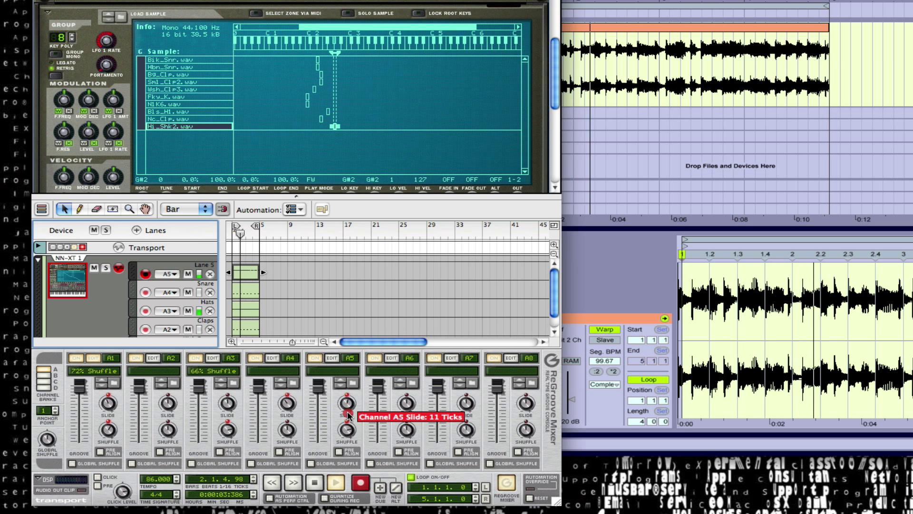
{"action": "left_click_drag", "start_coordinate": [347, 415], "coordinate": [348, 410]}
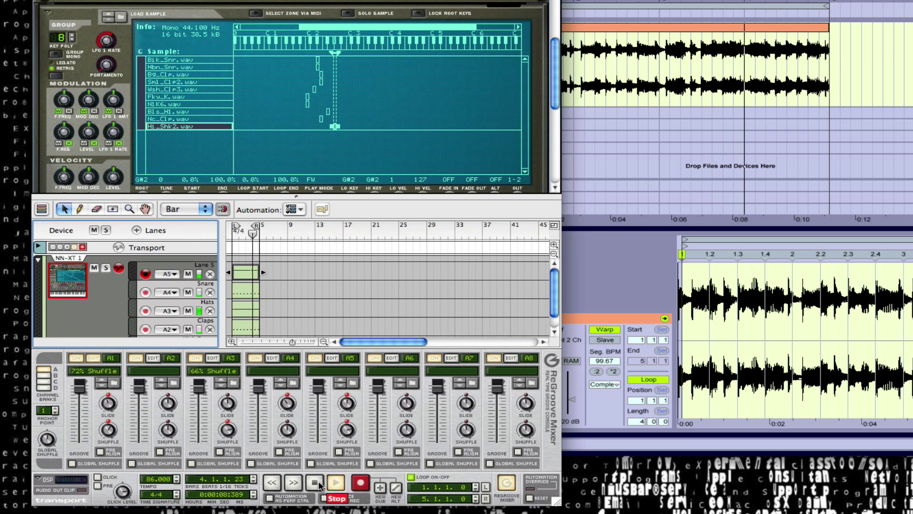
Step: Copy a shaker note to the very start of the Lane 5 clip, then restore the arrange view beside the NN-XT
{"action": "mouse_move", "coordinate": [325, 401]}
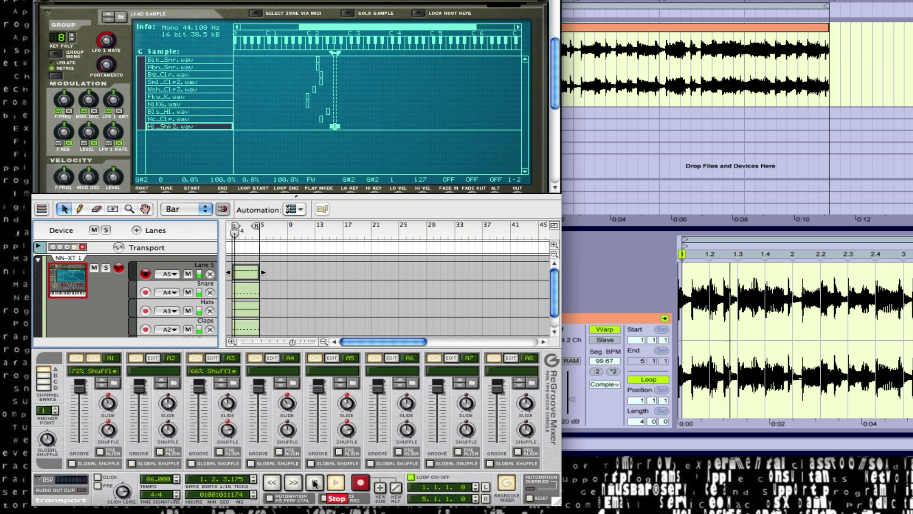
{"action": "double_click", "coordinate": [245, 274]}
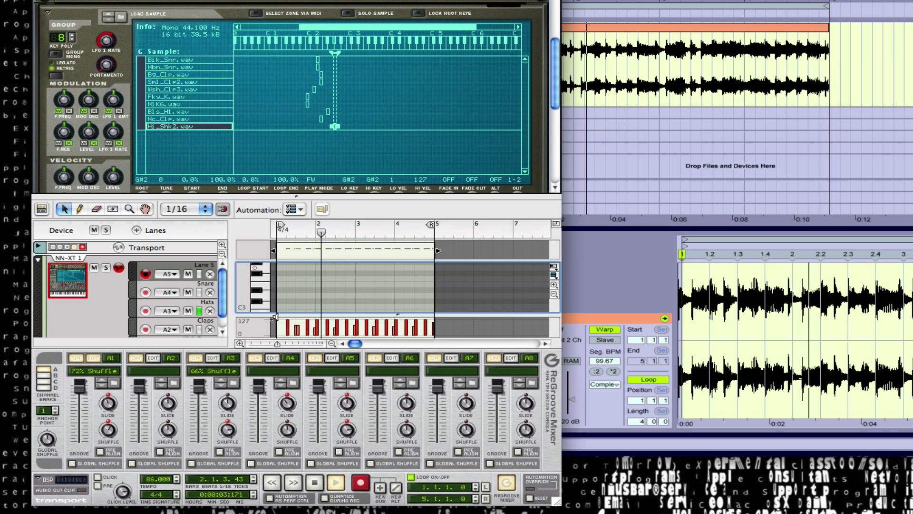
{"action": "left_click", "coordinate": [314, 482]}
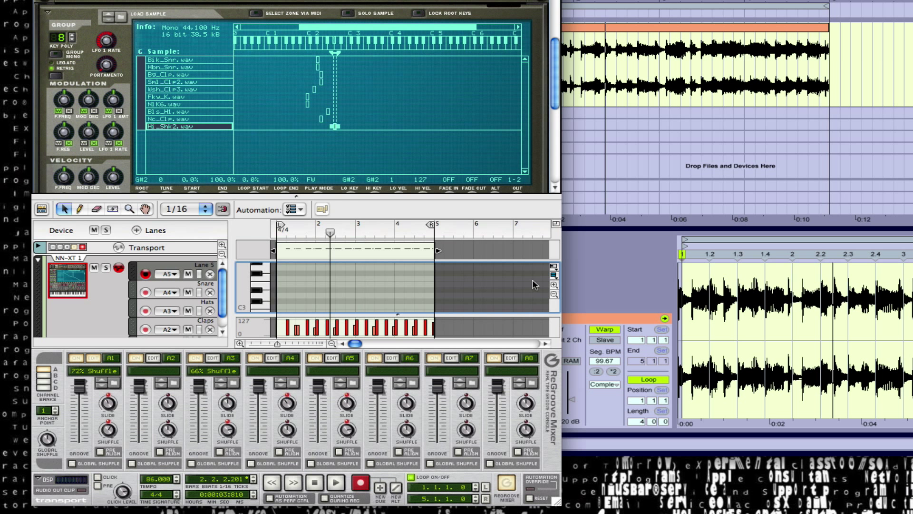
{"action": "left_click", "coordinate": [556, 224]}
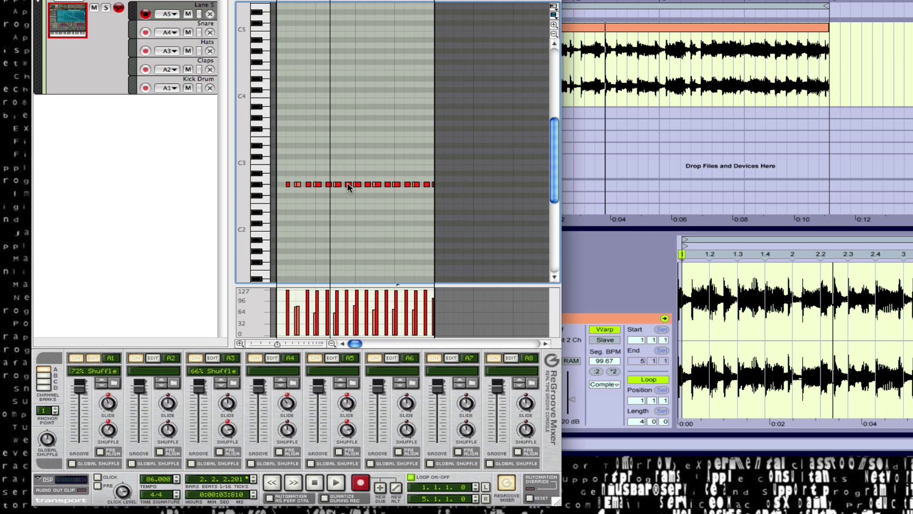
{"action": "left_click_drag", "start_coordinate": [347, 186], "coordinate": [281, 185]}
{"action": "key", "text": "ctrl+e"}
{"action": "key", "text": "ctrl+2"}
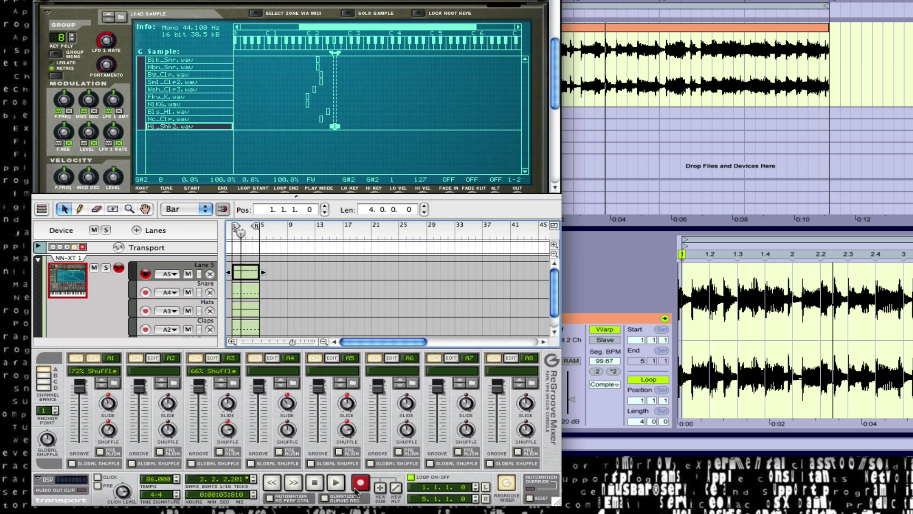
{"action": "left_click", "coordinate": [314, 482]}
{"action": "left_click", "coordinate": [336, 483]}
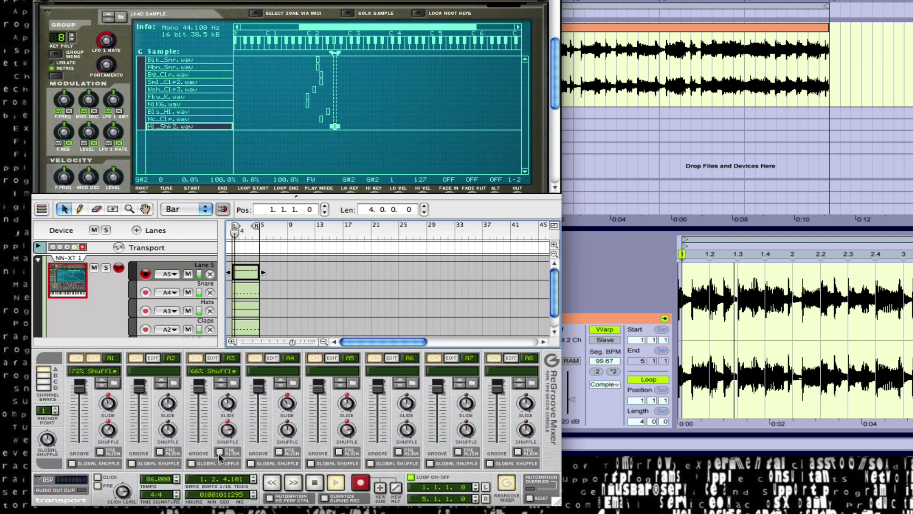
{"action": "left_click", "coordinate": [311, 483]}
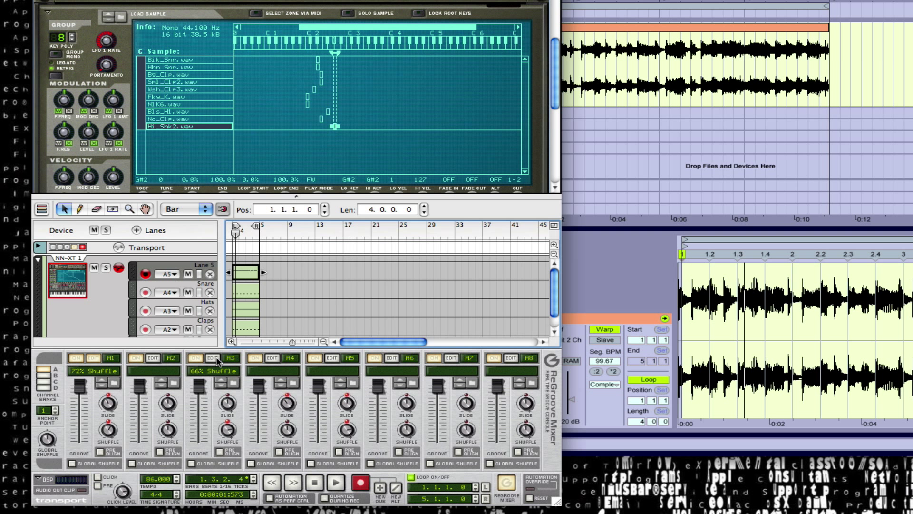
{"action": "left_click", "coordinate": [314, 483]}
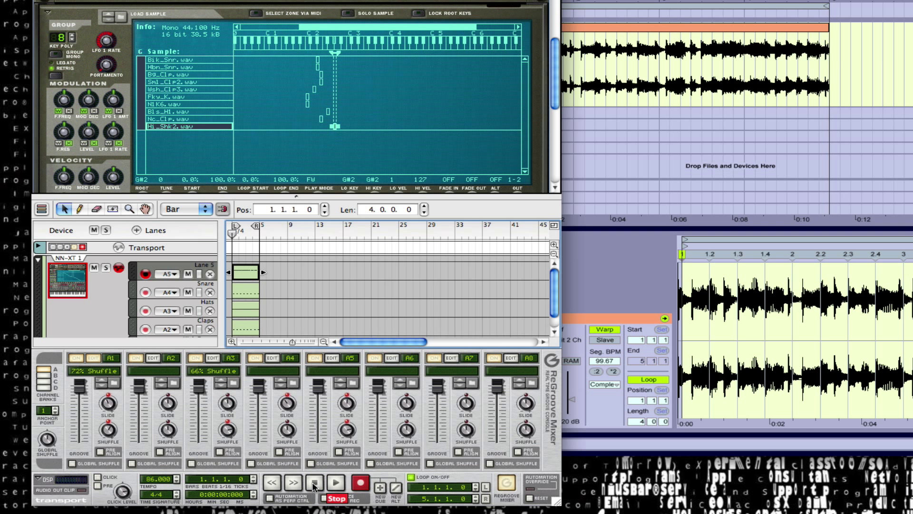